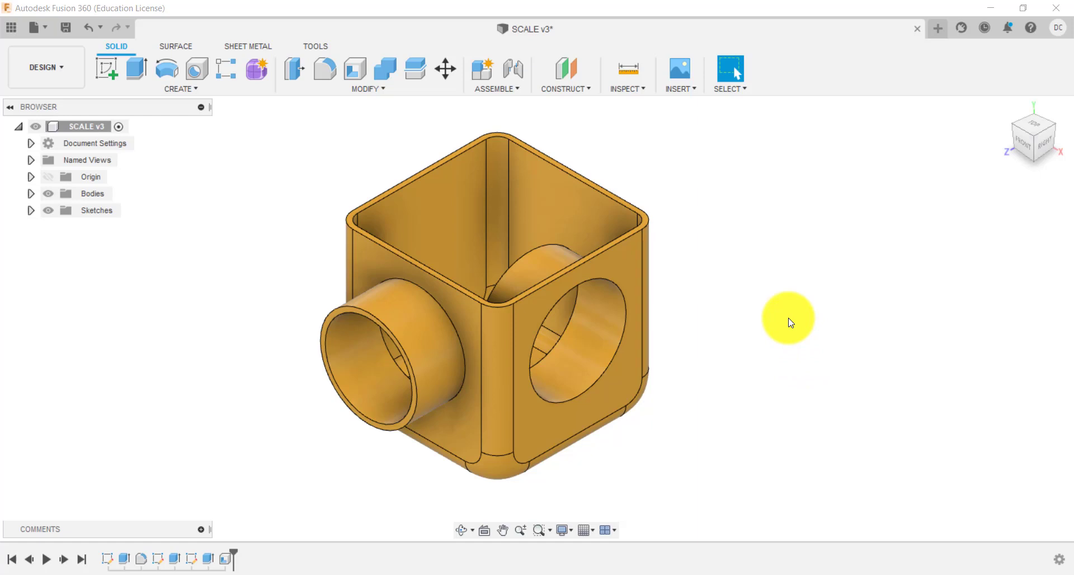
- Start the Scale command from the Modify menu
left_click(364, 94)
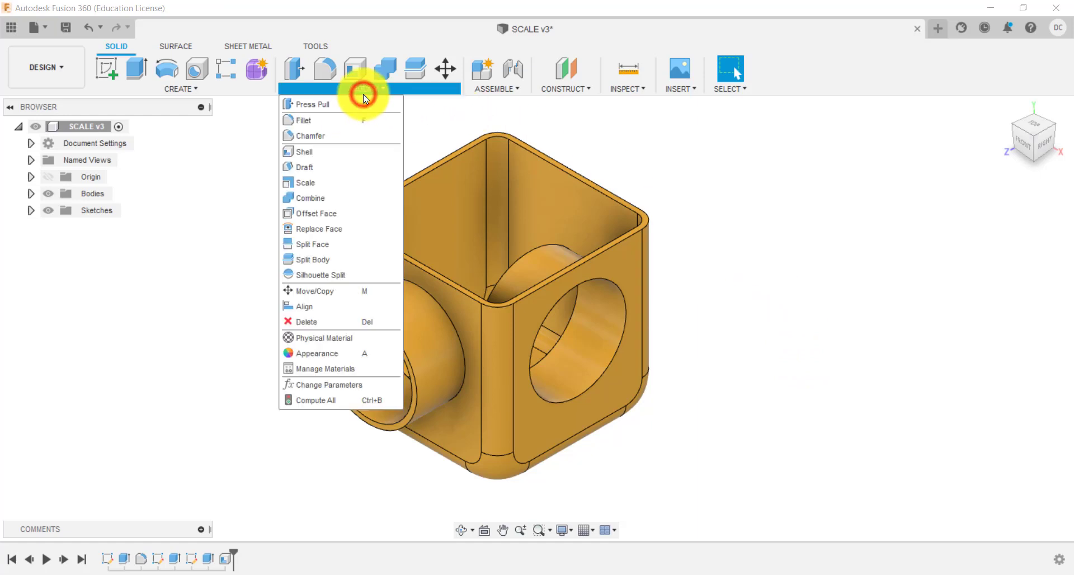
left_click(351, 186)
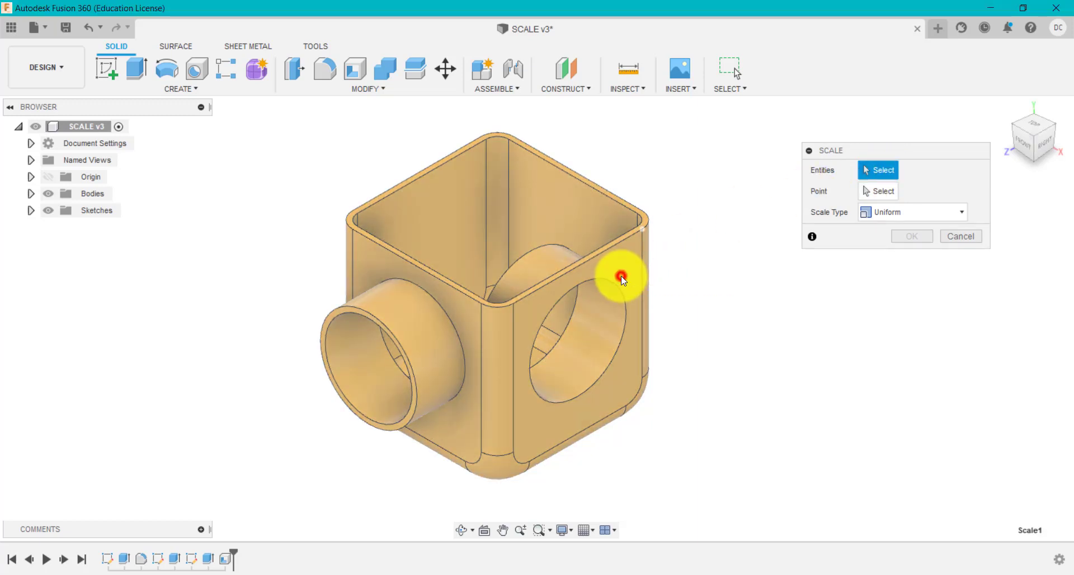
- Select the hollow cube body as the entity to scale
left_click(621, 276)
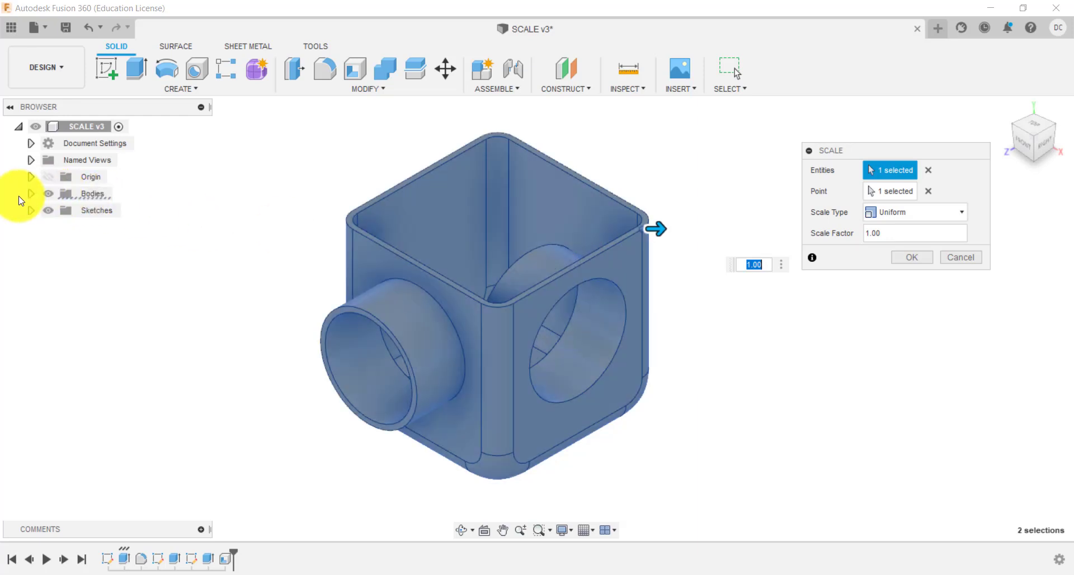
- Expand Bodies in the browser and pick the origin point as the scale base point
left_click(30, 194)
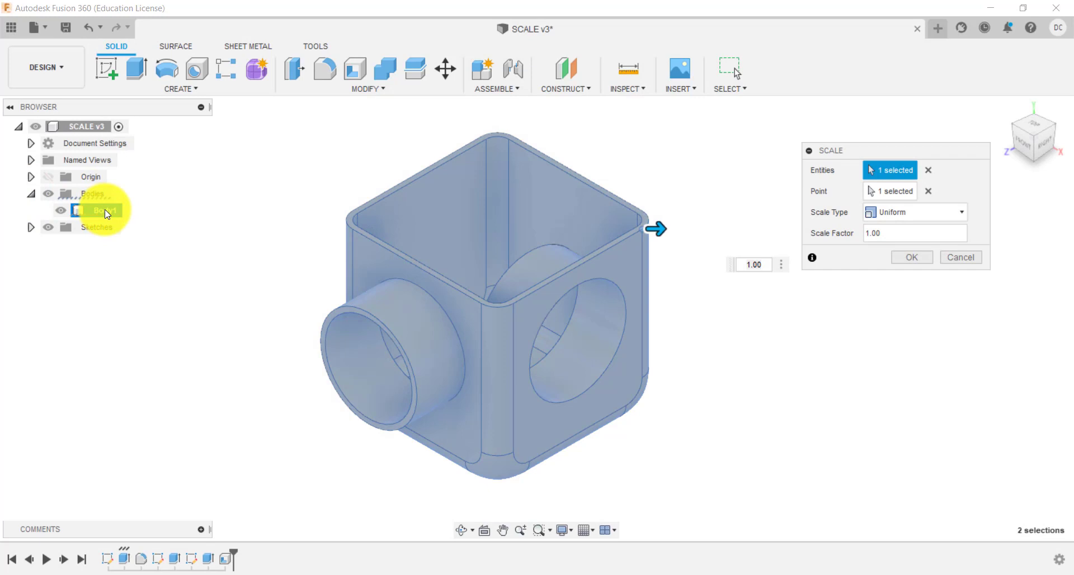
left_click(910, 191)
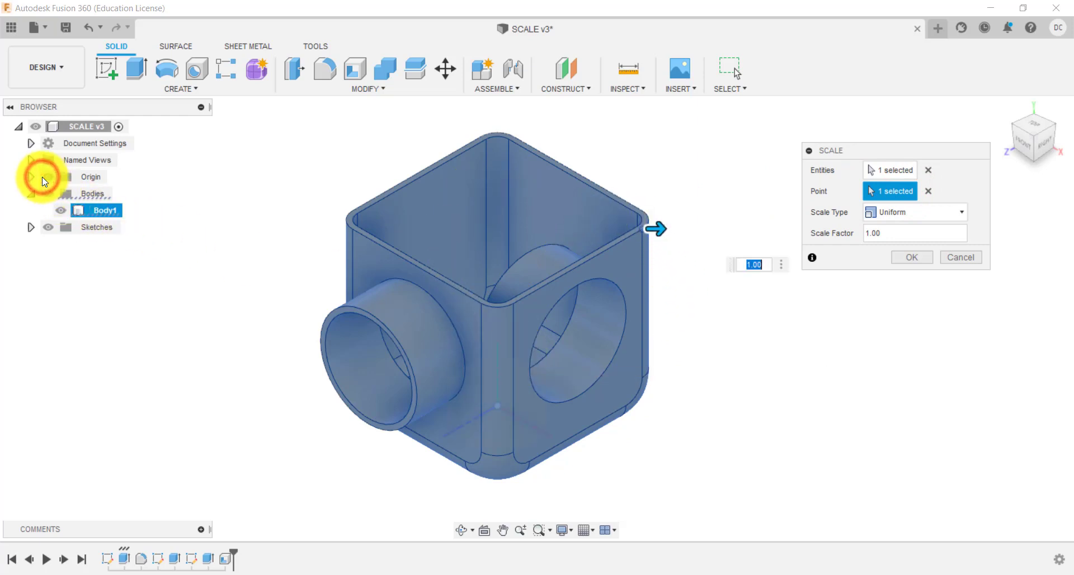
left_click(496, 405)
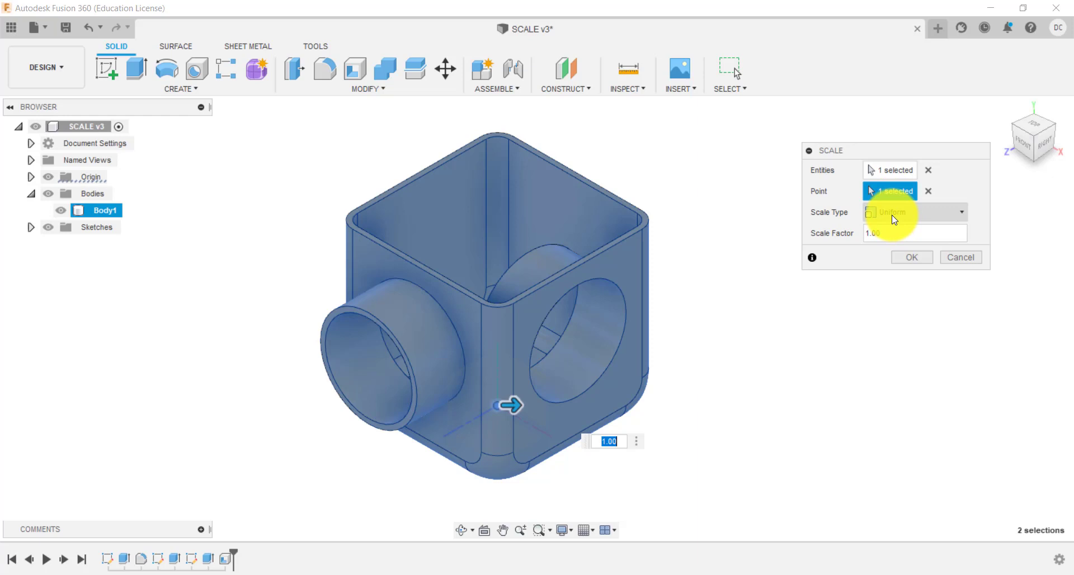
- Scale the cube body uniformly by a factor of 0.5
left_click(893, 233)
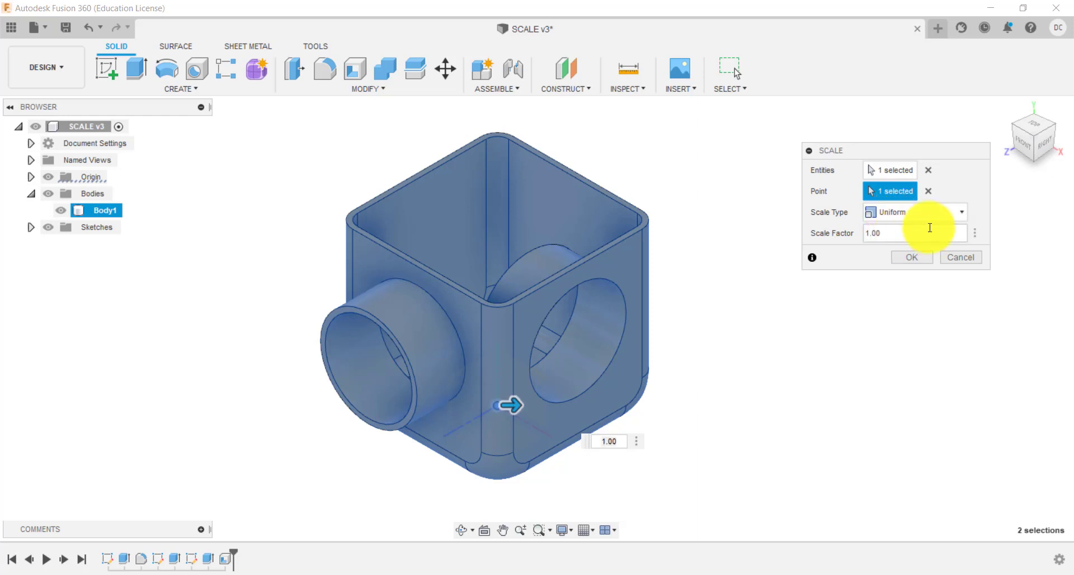
left_click_drag(905, 235, 862, 236)
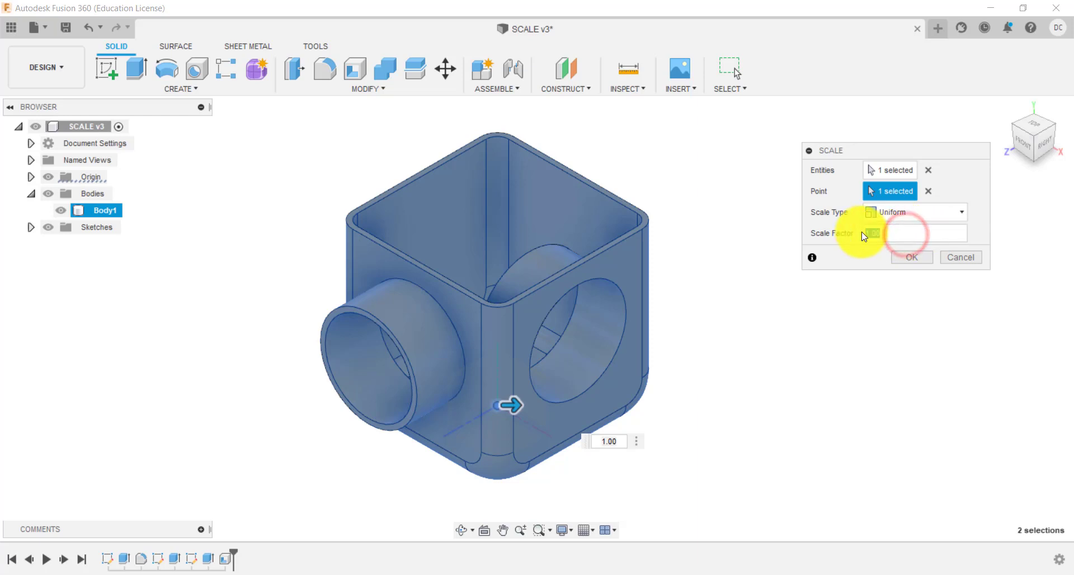
type("2")
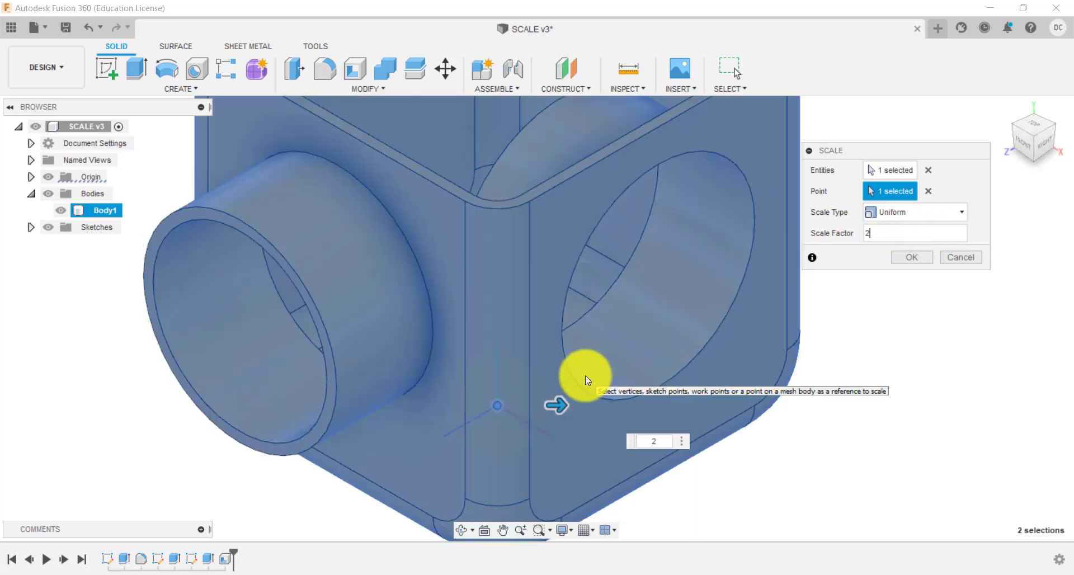
scroll(585, 375, "down", 6)
scroll(607, 255, "up", 3)
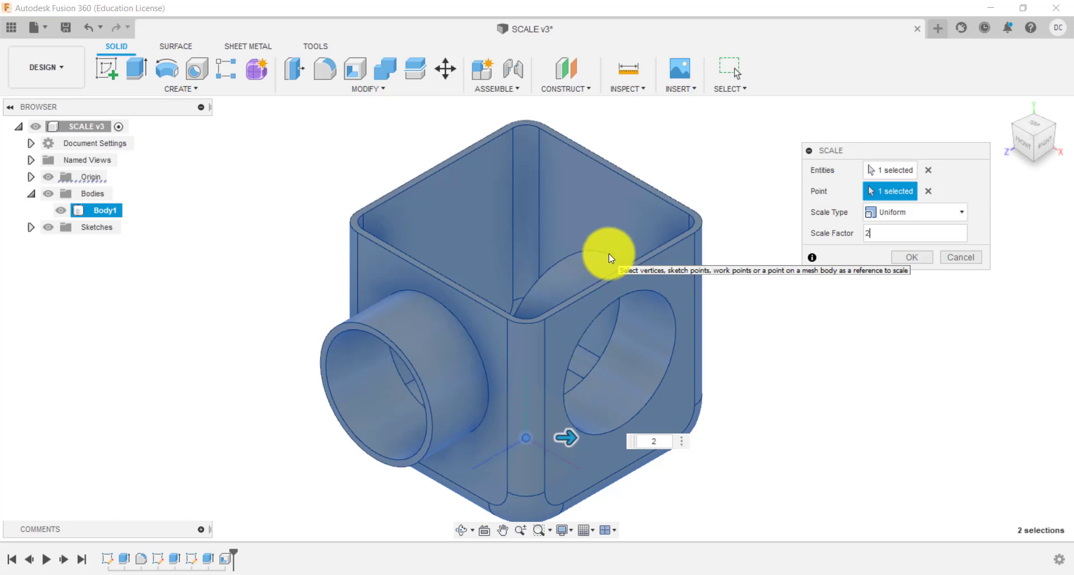
left_click(887, 233)
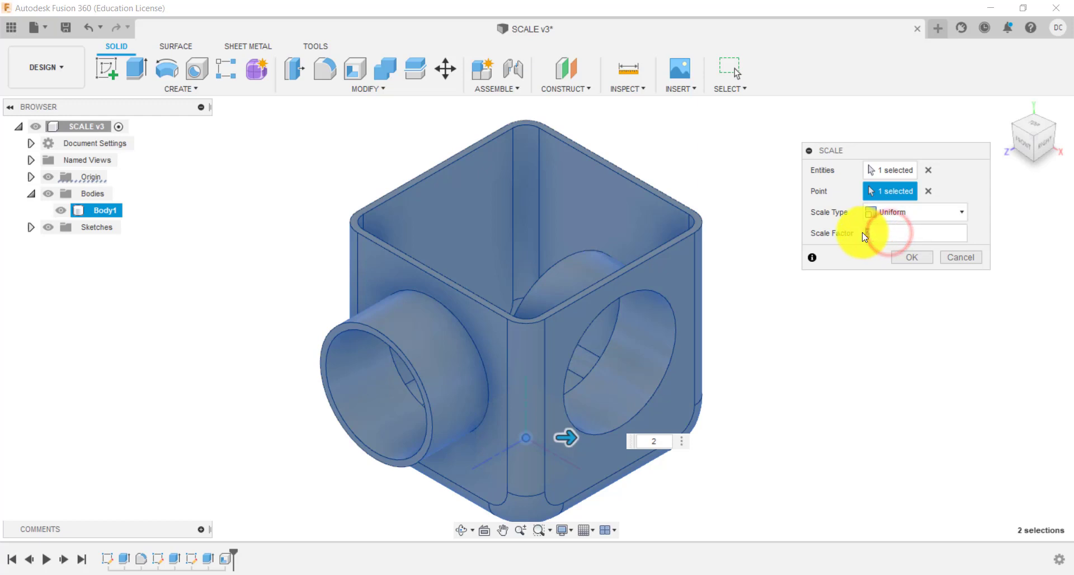
type("0.5")
scroll(556, 445, "up", 5)
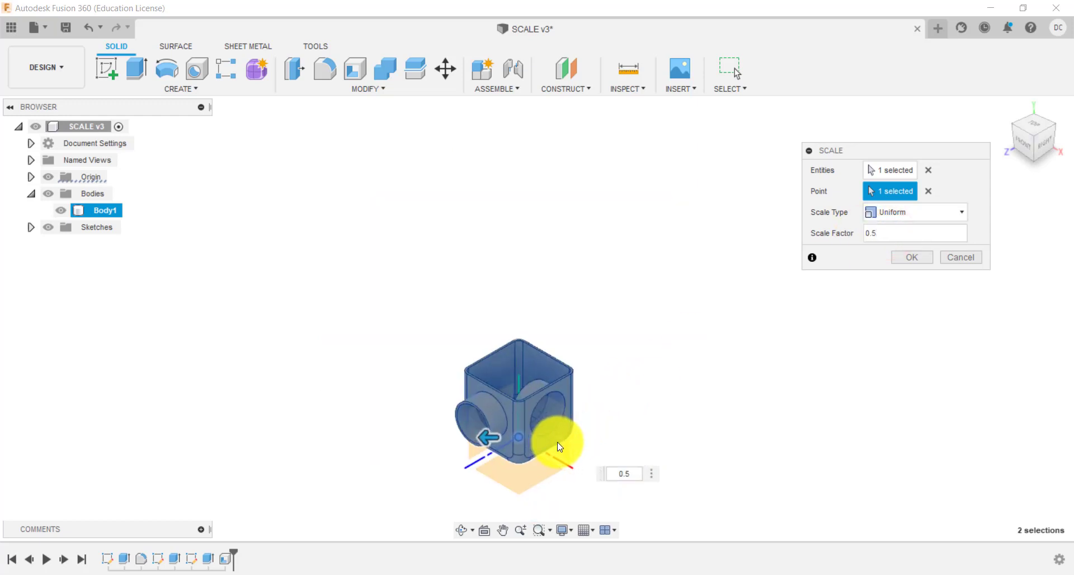
scroll(557, 444, "up", 1)
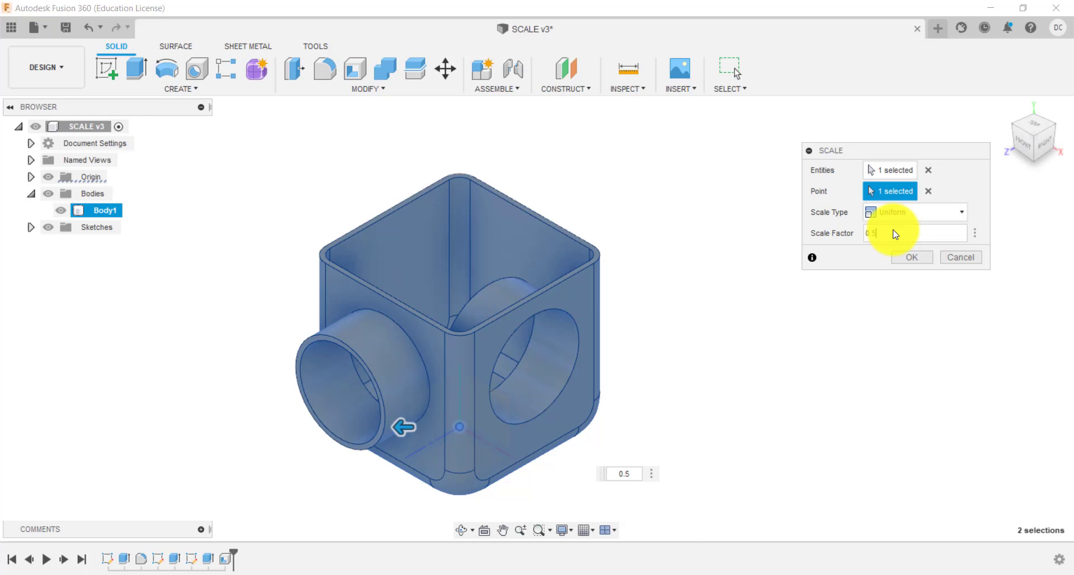
left_click(913, 258)
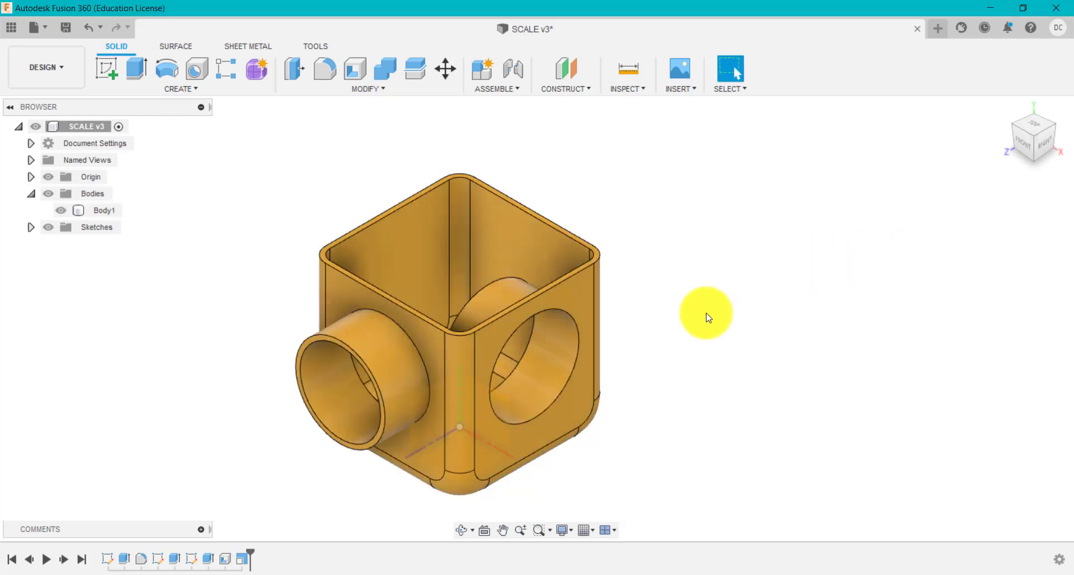
- Roll the timeline marker back to before the Scale feature
scroll(702, 316, "down", 2)
scroll(700, 318, "up", 5)
scroll(700, 319, "down", 5)
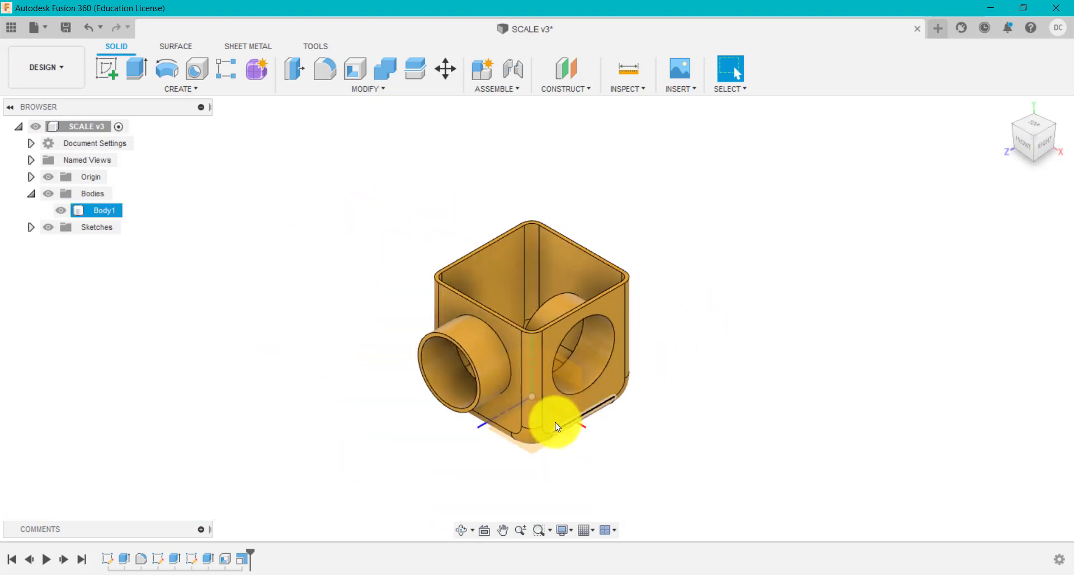
scroll(556, 422, "up", 2)
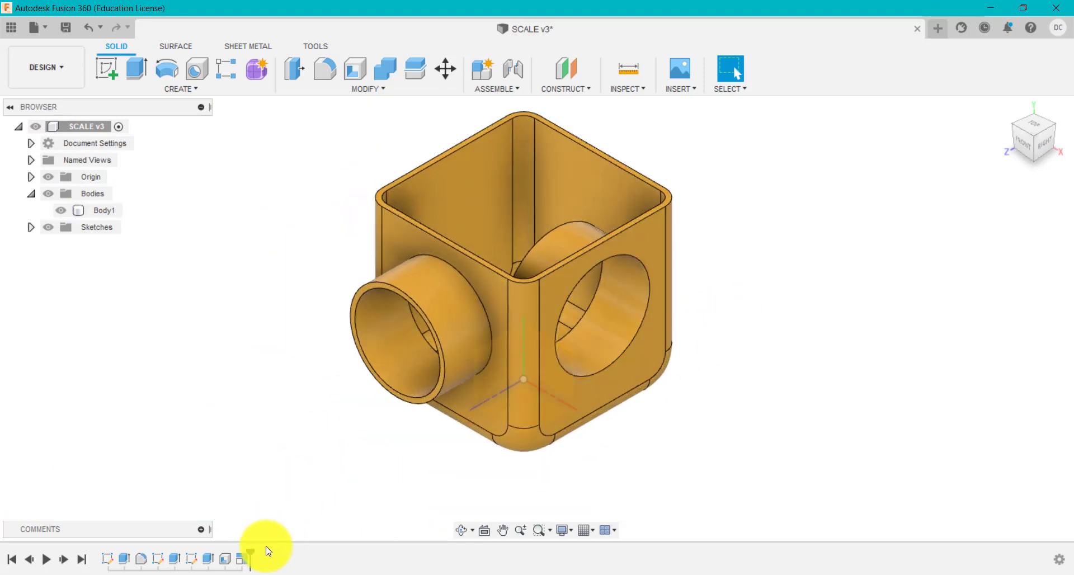
left_click_drag(250, 551, 234, 551)
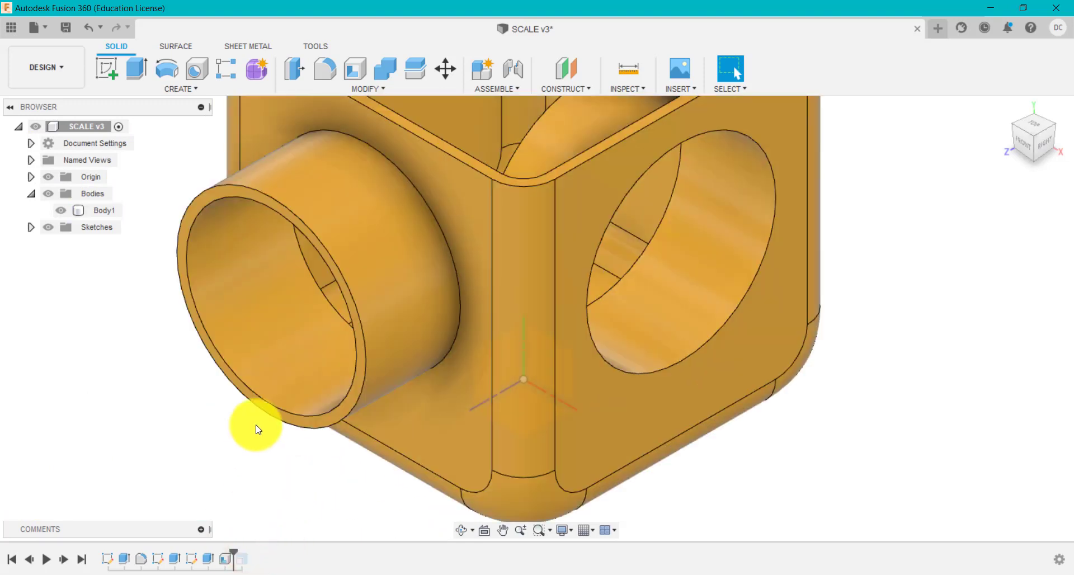
scroll(269, 442, "down", 5)
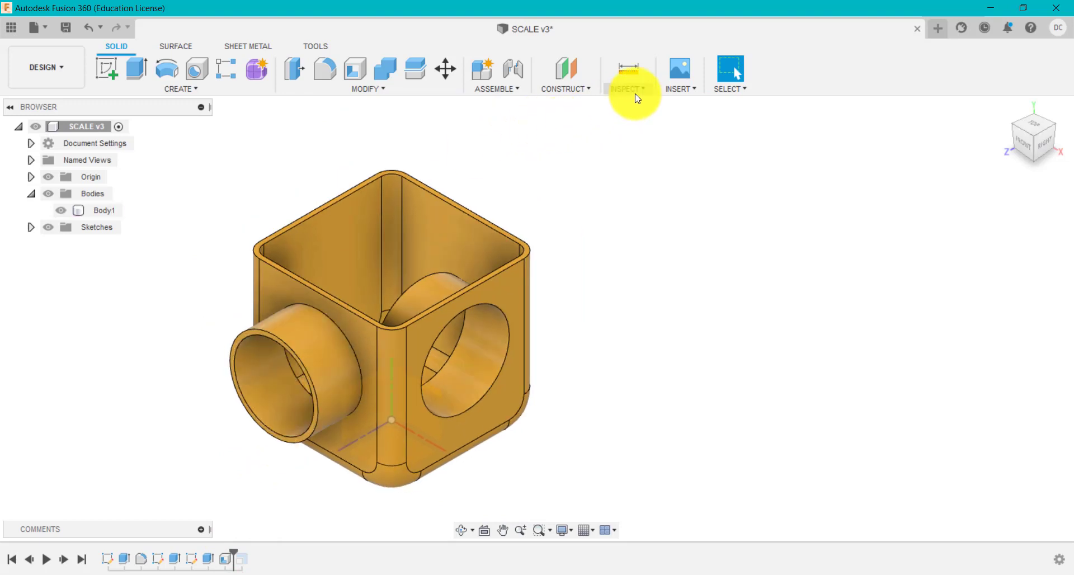
- Measure the unscaled cylindrical port's outer face, reading a 15.00 mm radius
left_click(635, 95)
left_click(633, 103)
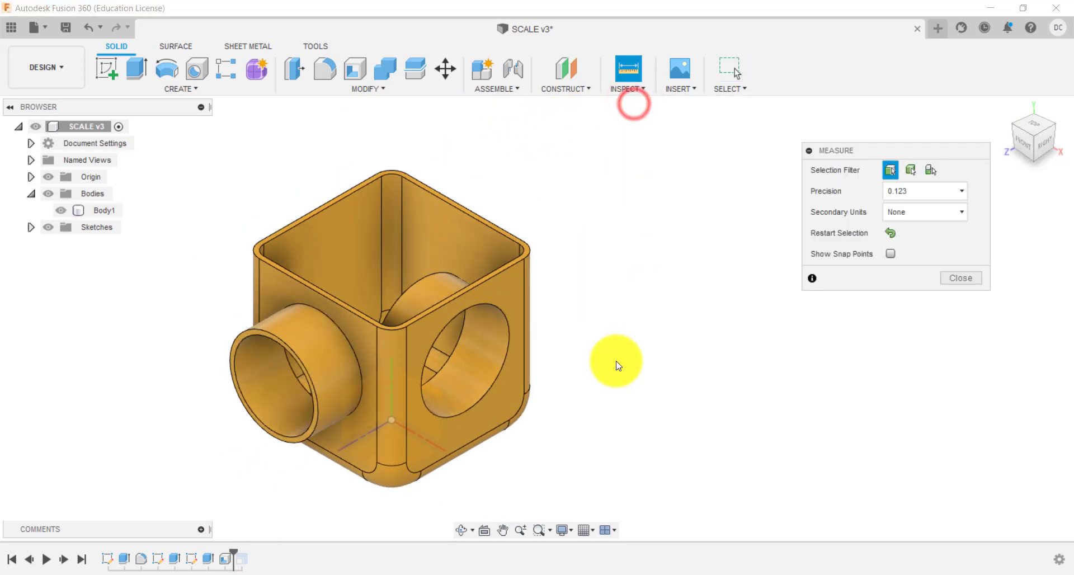
left_click(331, 354)
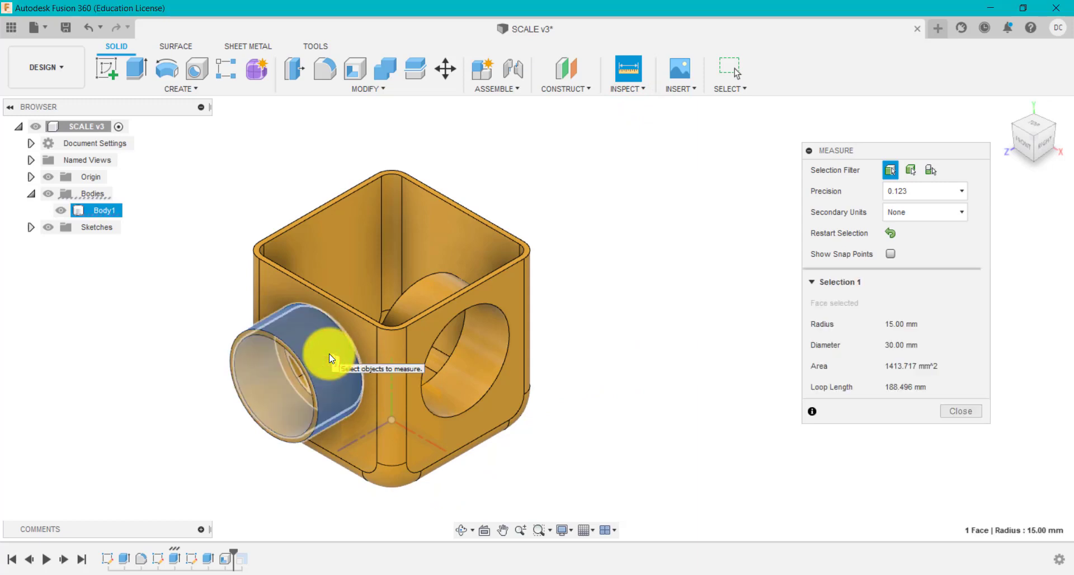
left_click(960, 411)
- Roll the timeline forward past the scaling and measure the port radius again at 7.50 mm
left_click_drag(231, 552, 244, 552)
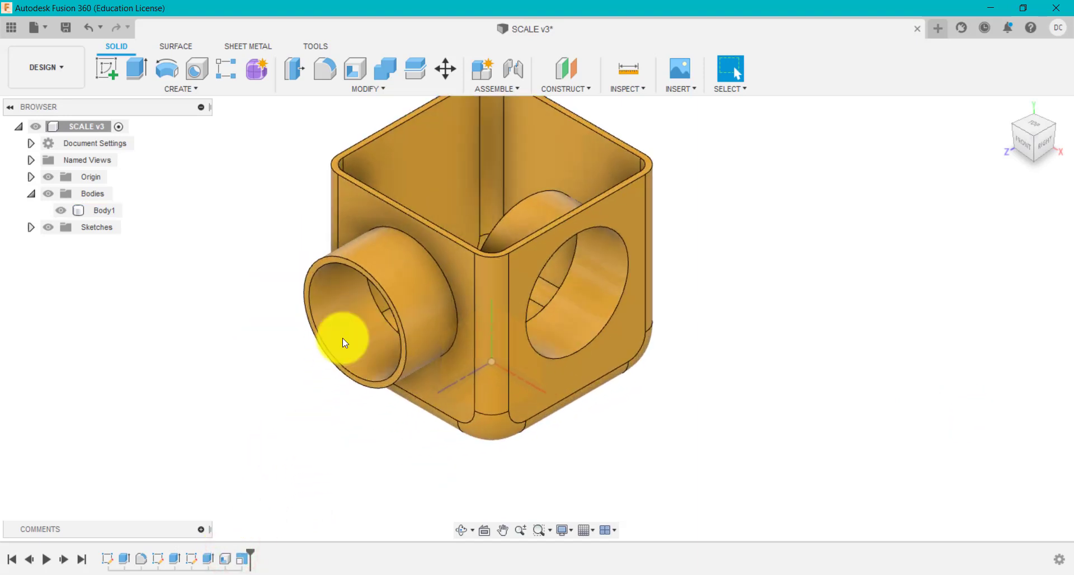
left_click(628, 68)
left_click(423, 278)
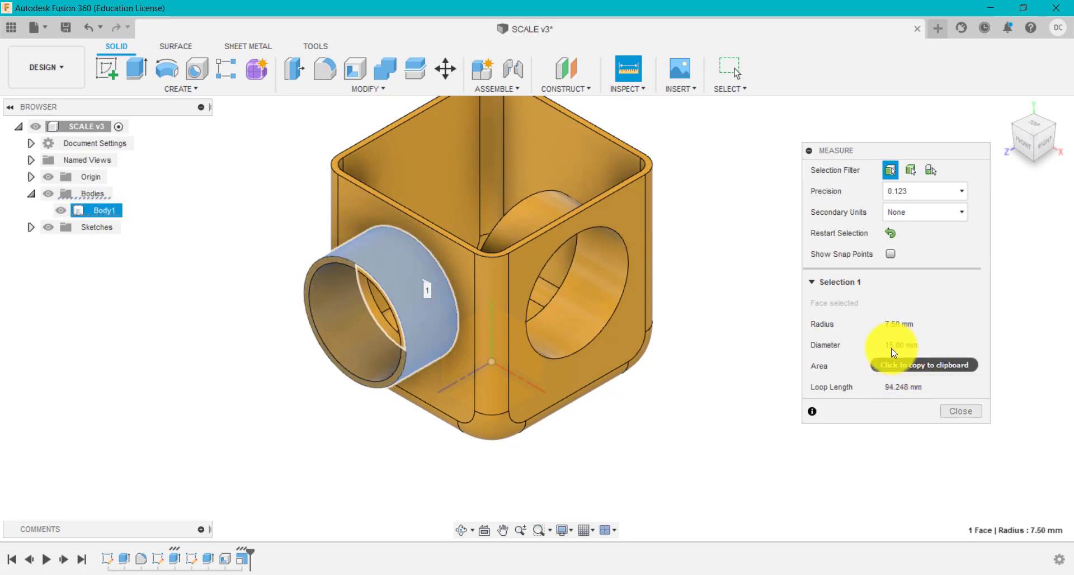
left_click(950, 411)
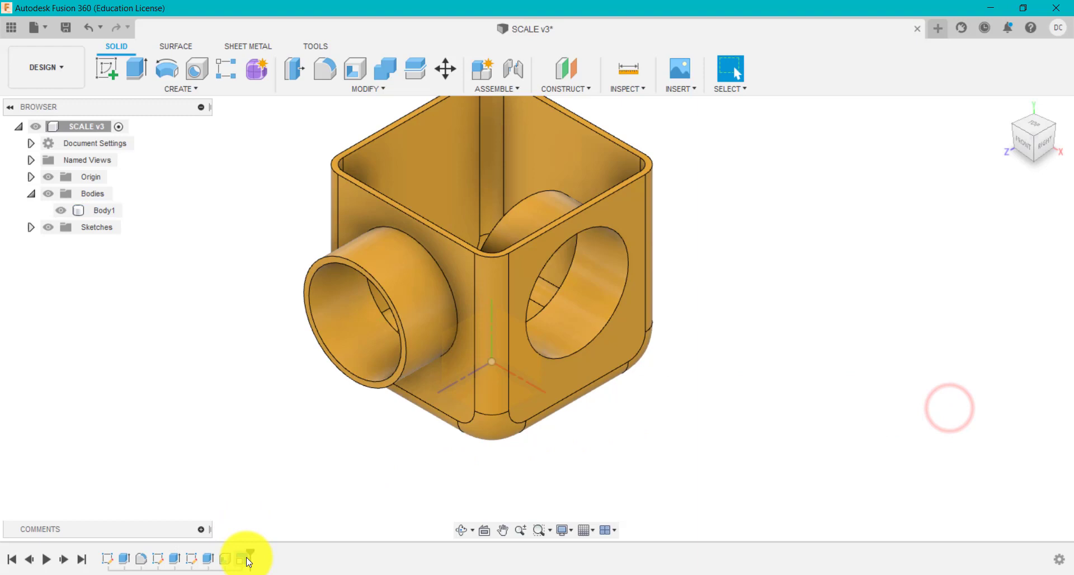
- Edit the Scale feature to change its factor from 0.5 to 2
right_click(244, 558)
left_click(291, 433)
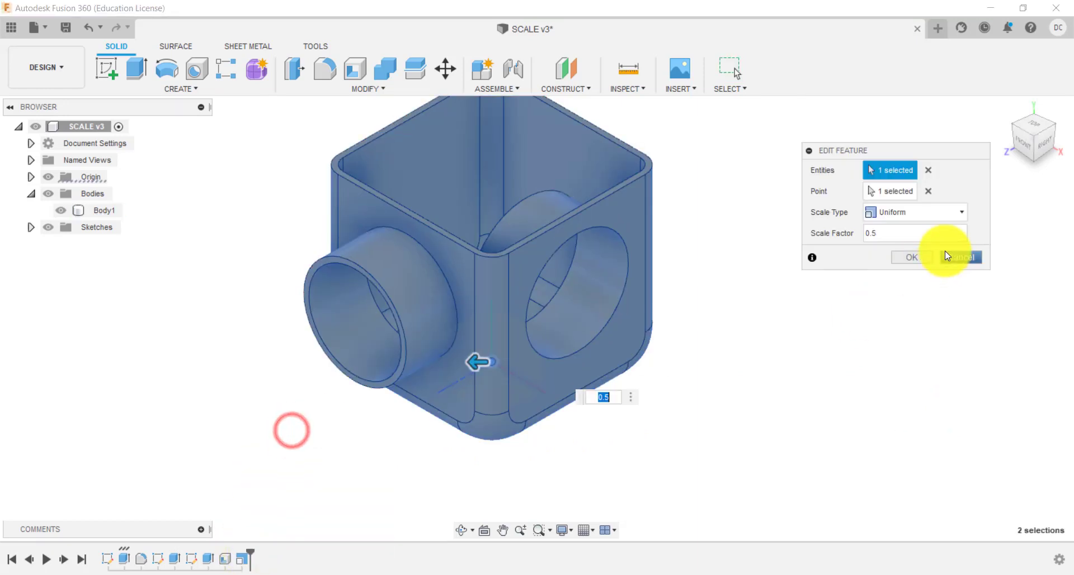
left_click(895, 236)
type("4")
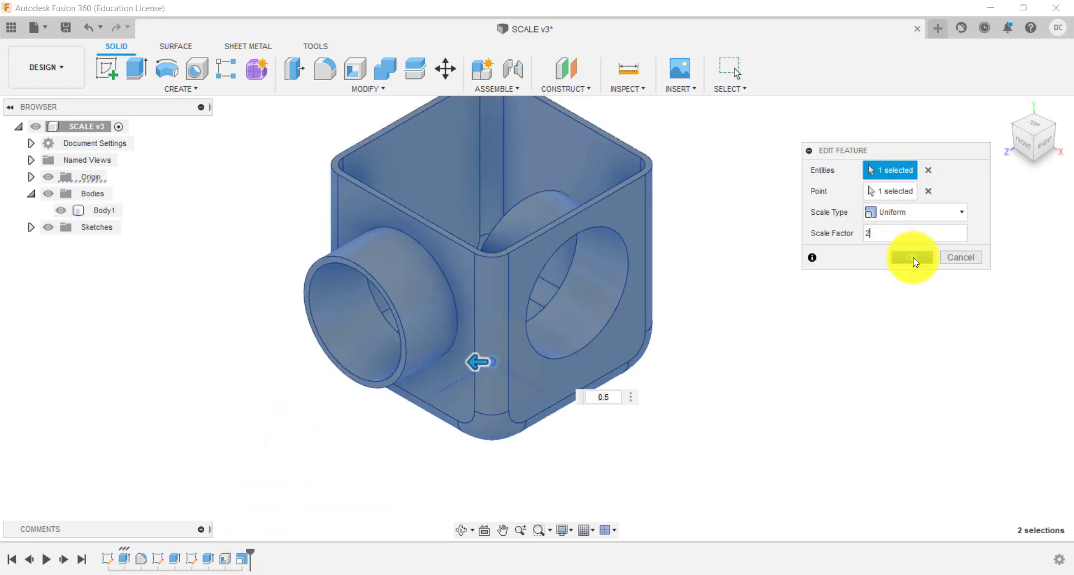
left_click(913, 257)
scroll(598, 350, "down", 10)
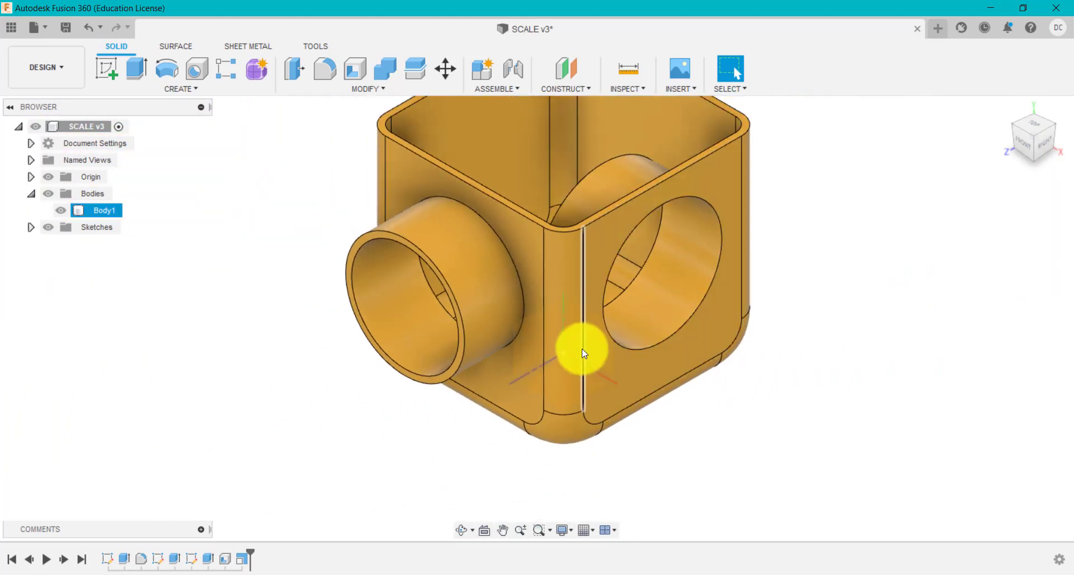
- Measure the enlarged port's outer face, now 30.00 mm radius, and select Scale2 in the timeline
left_click(627, 79)
left_click(502, 302)
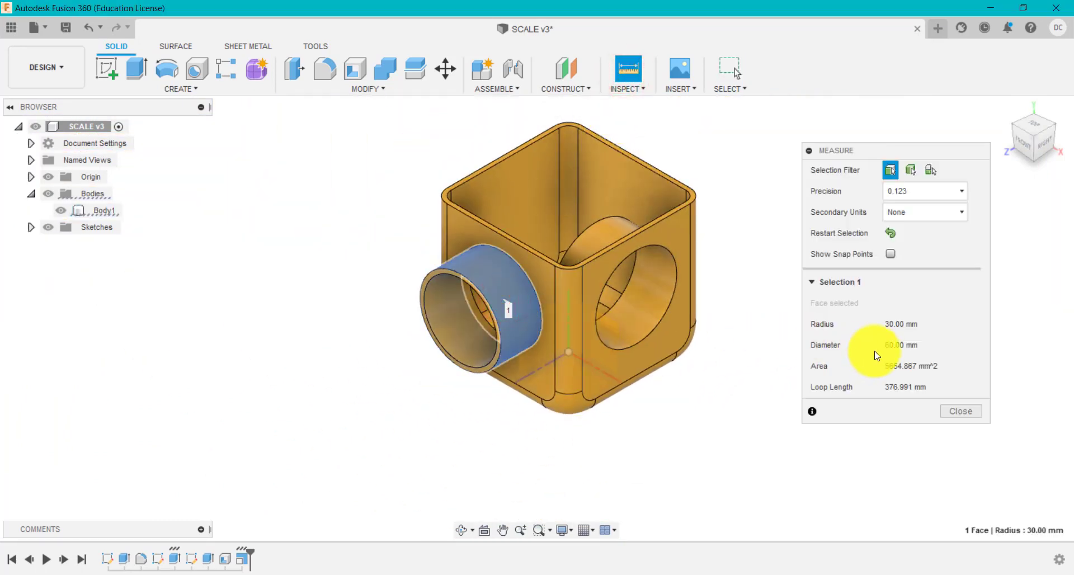
left_click(956, 412)
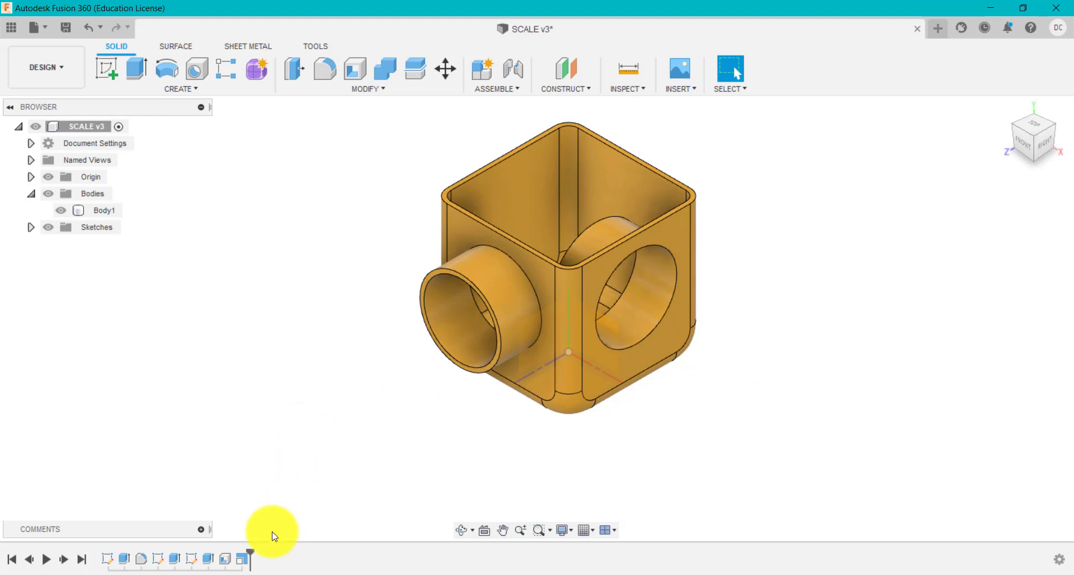
left_click(246, 559)
- Edit Scale2, set its factor to 1, and switch the scale type to Non Uniform
right_click(248, 559)
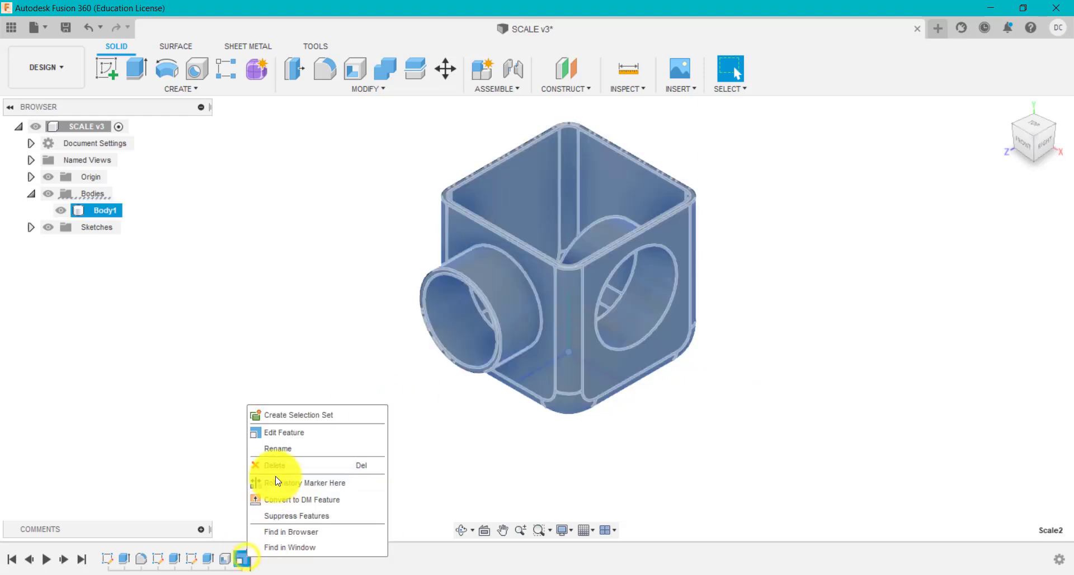
left_click(295, 434)
left_click(880, 233)
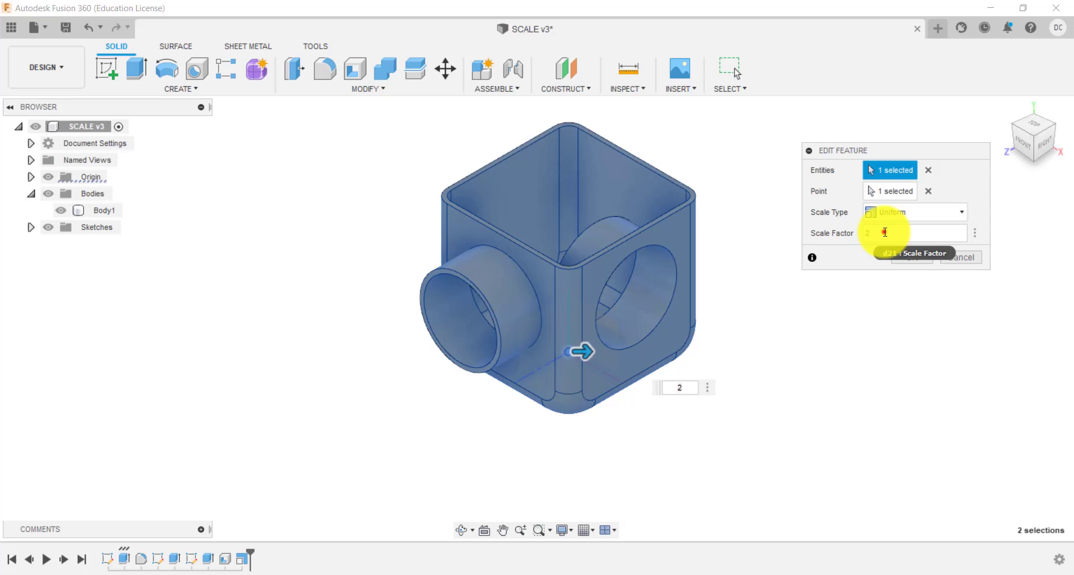
left_click(883, 232)
type("1")
scroll(641, 289, "up", 3)
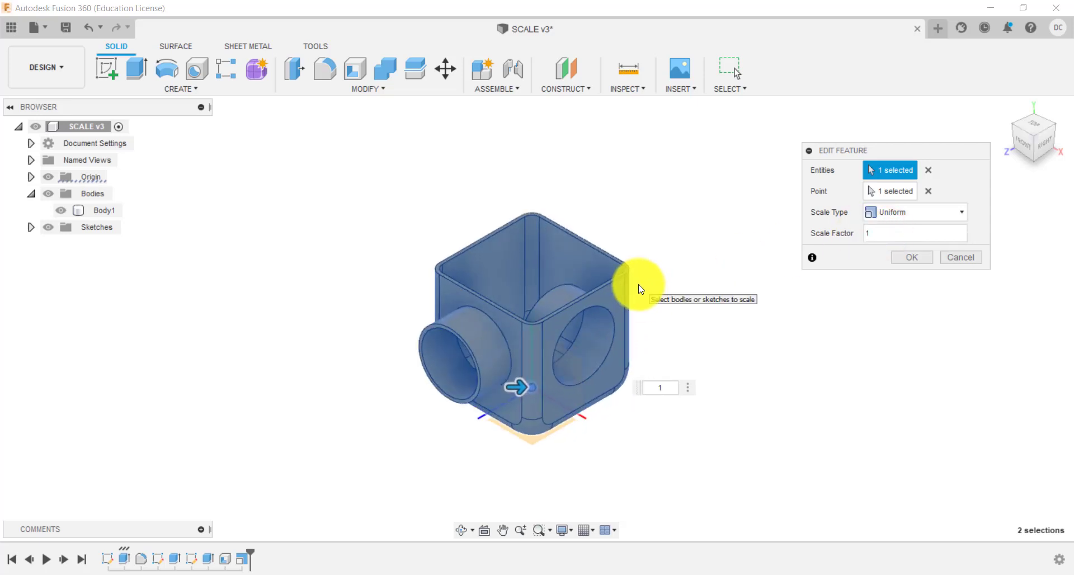
left_click(907, 213)
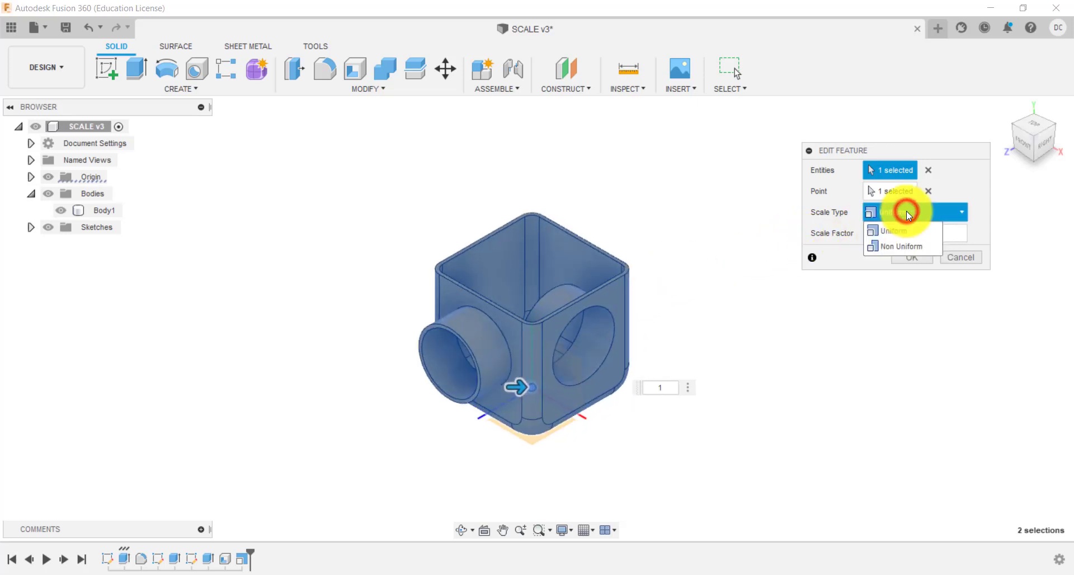
left_click(905, 246)
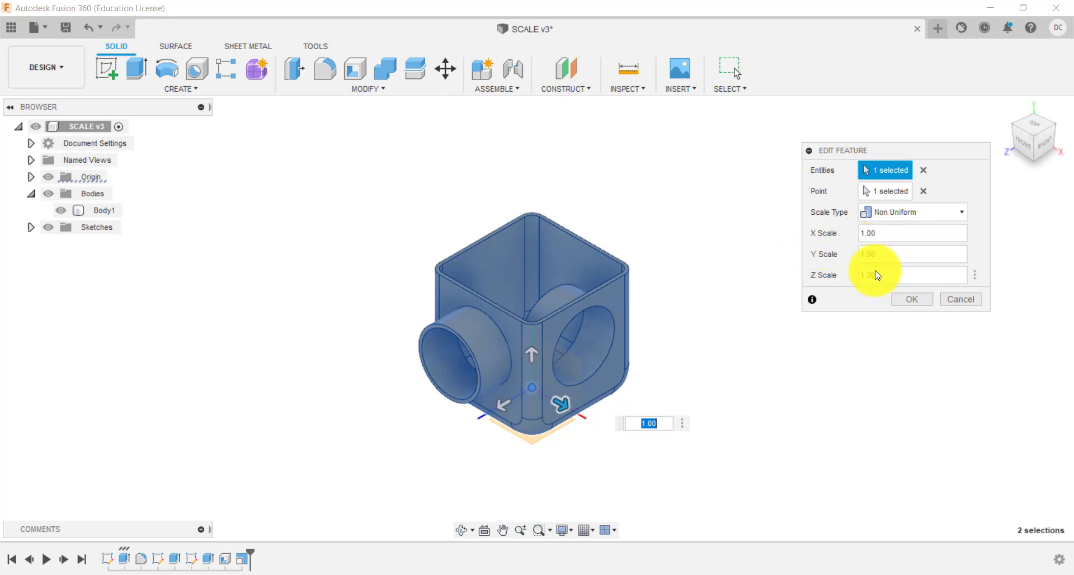
- Apply Non Uniform scaling of X 2 and Y 2, leaving Z at 1
left_click(873, 234)
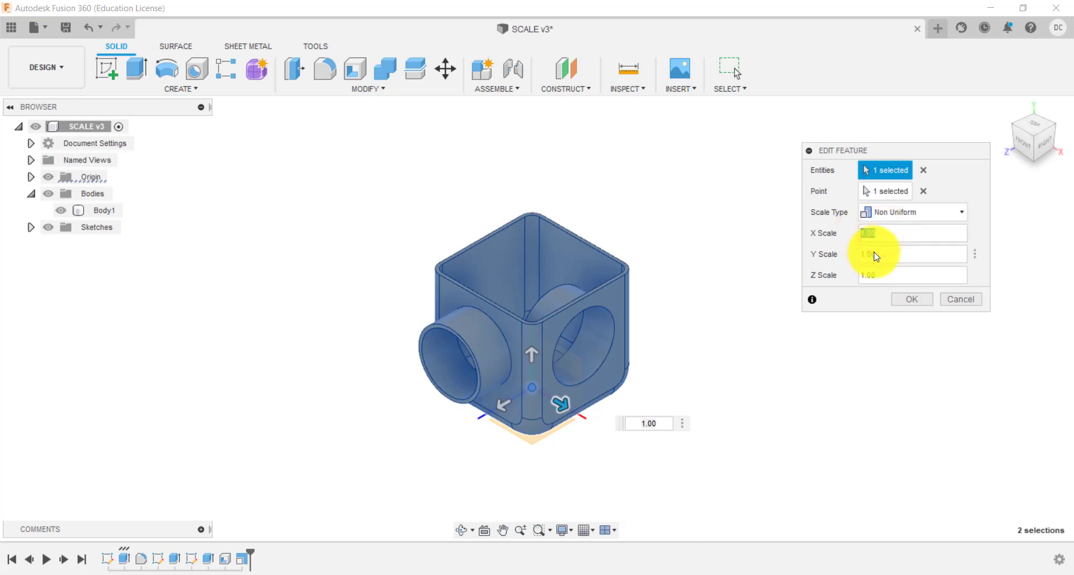
type("2")
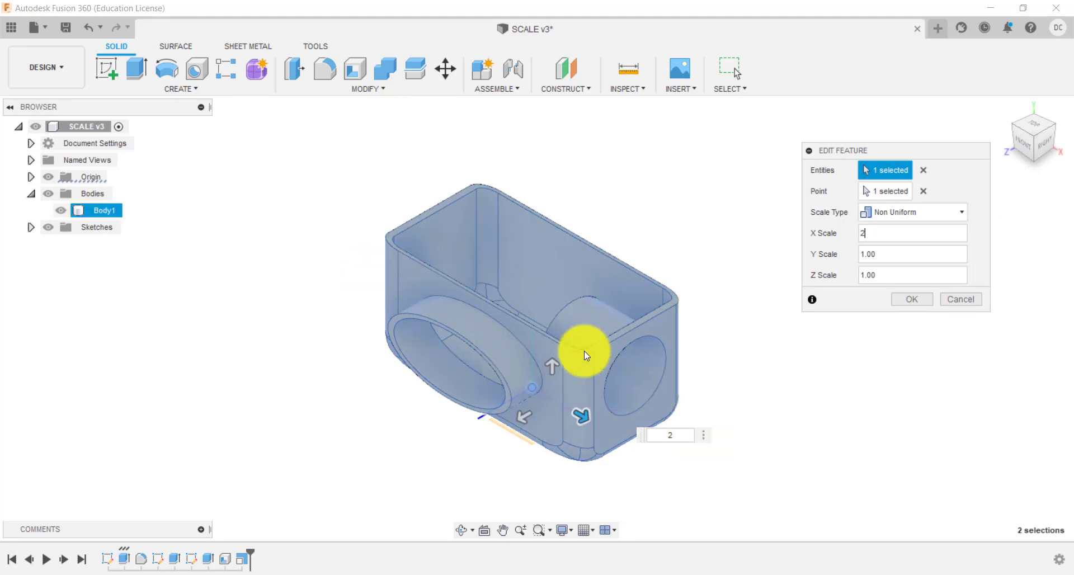
left_click(893, 257)
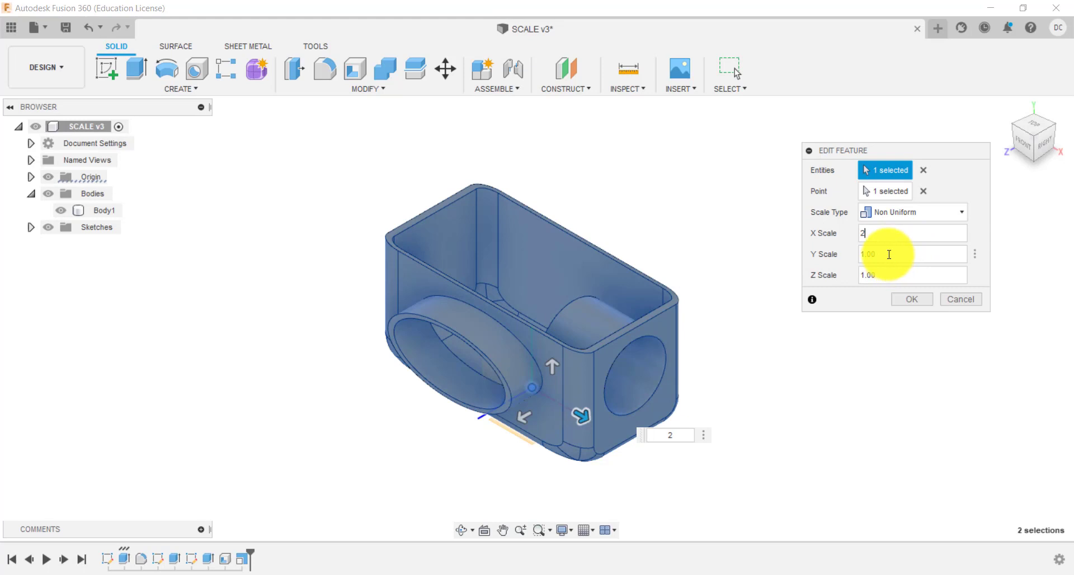
left_click(932, 254)
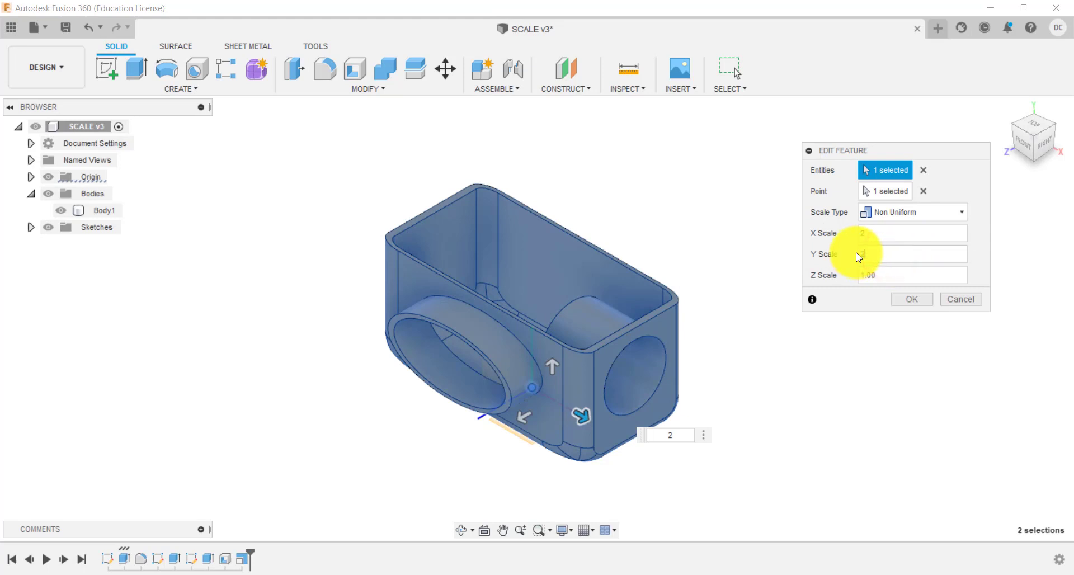
type("2")
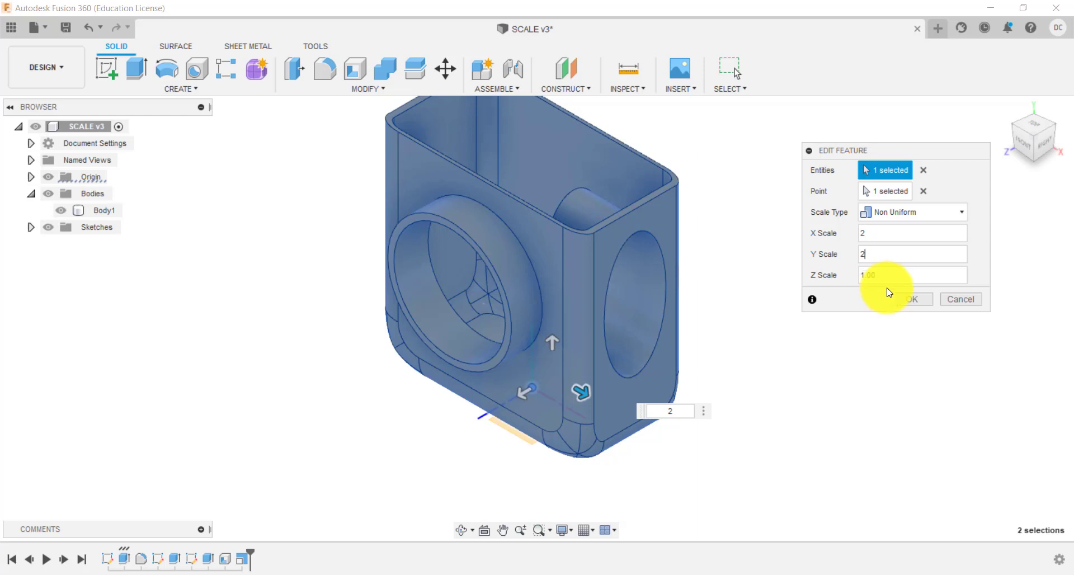
left_click(913, 300)
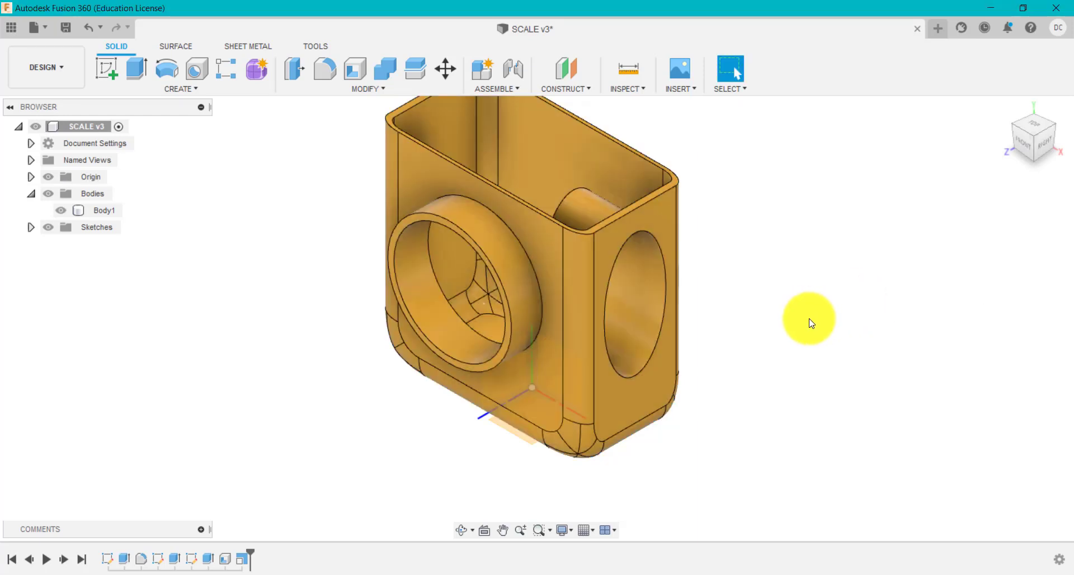
- Zoom to inspect the stretched cube and call up the Scale feature's edit options
scroll(811, 325, "down", 3)
scroll(738, 217, "up", 4)
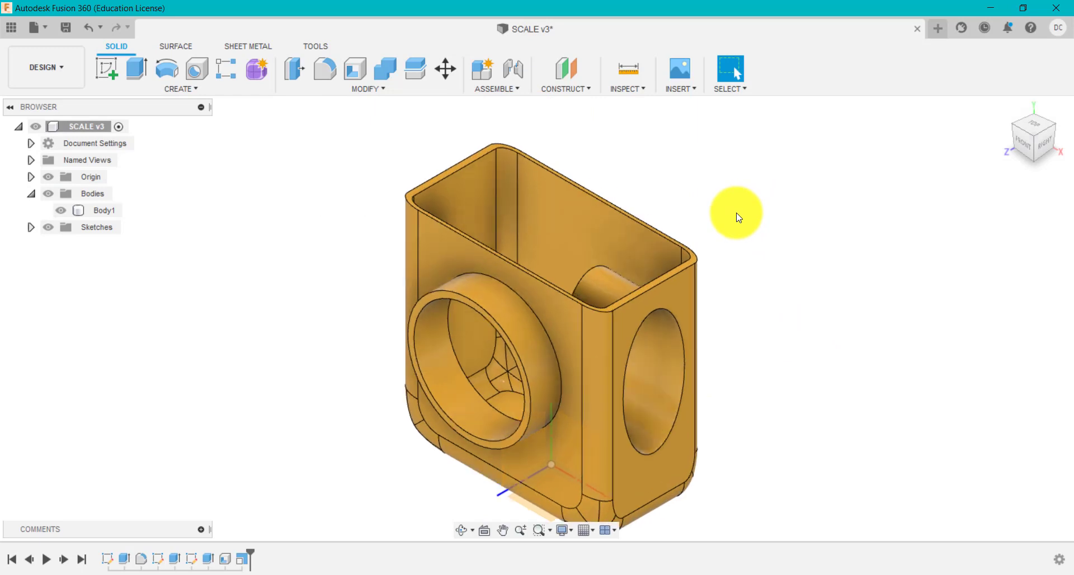
scroll(758, 379, "up", 2)
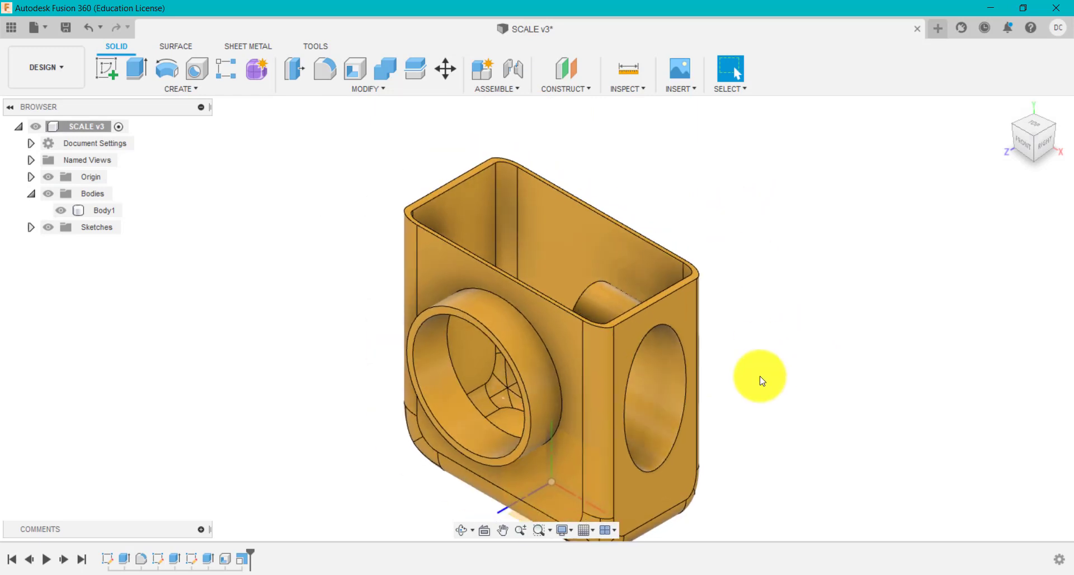
scroll(760, 379, "down", 3)
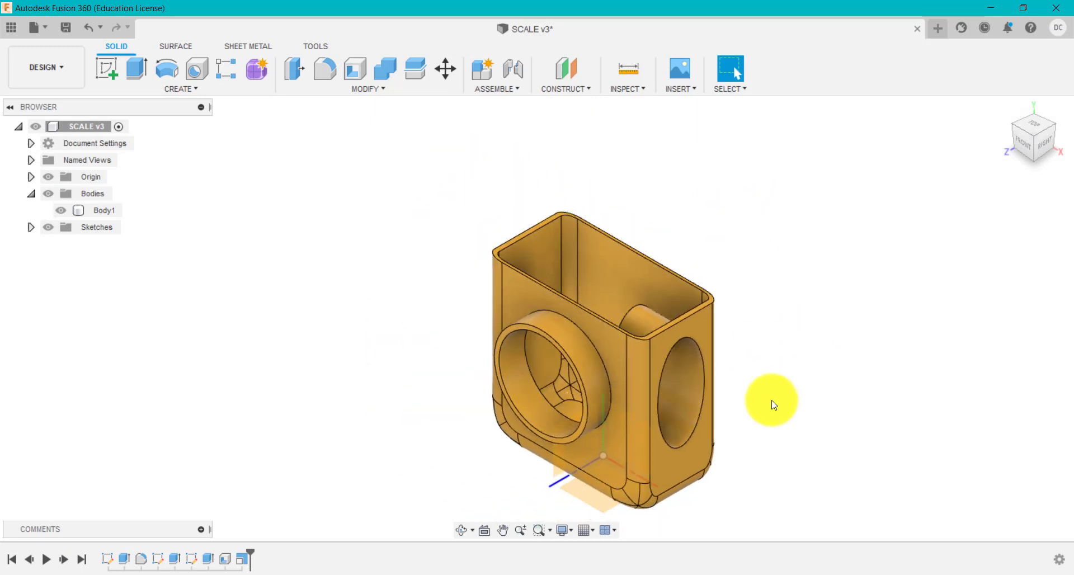
scroll(769, 407, "up", 3)
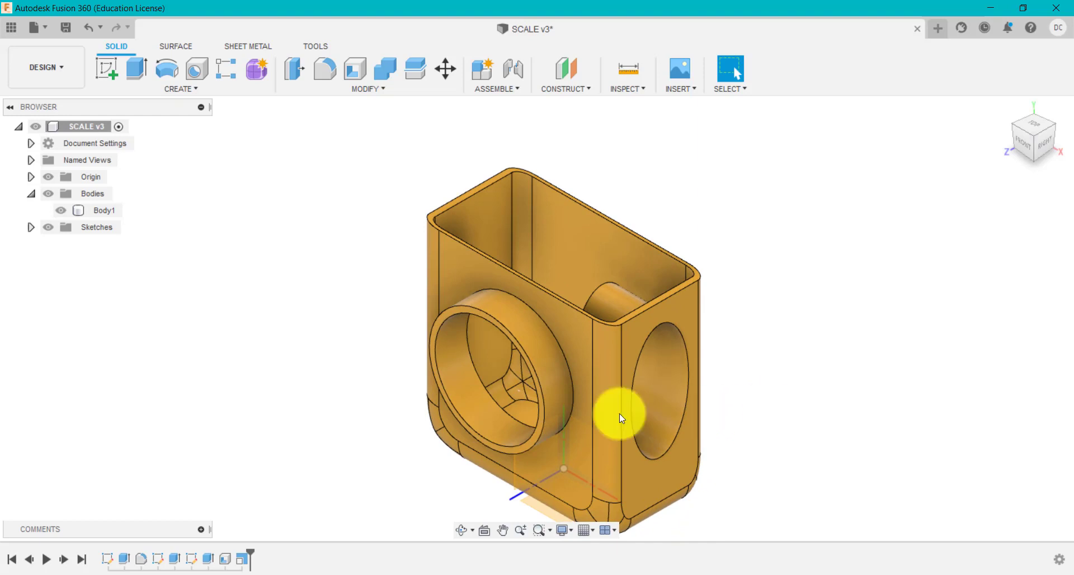
right_click(244, 563)
- Switch the Scale feature back to Uniform with factor 2 and return to the home view
left_click(284, 437)
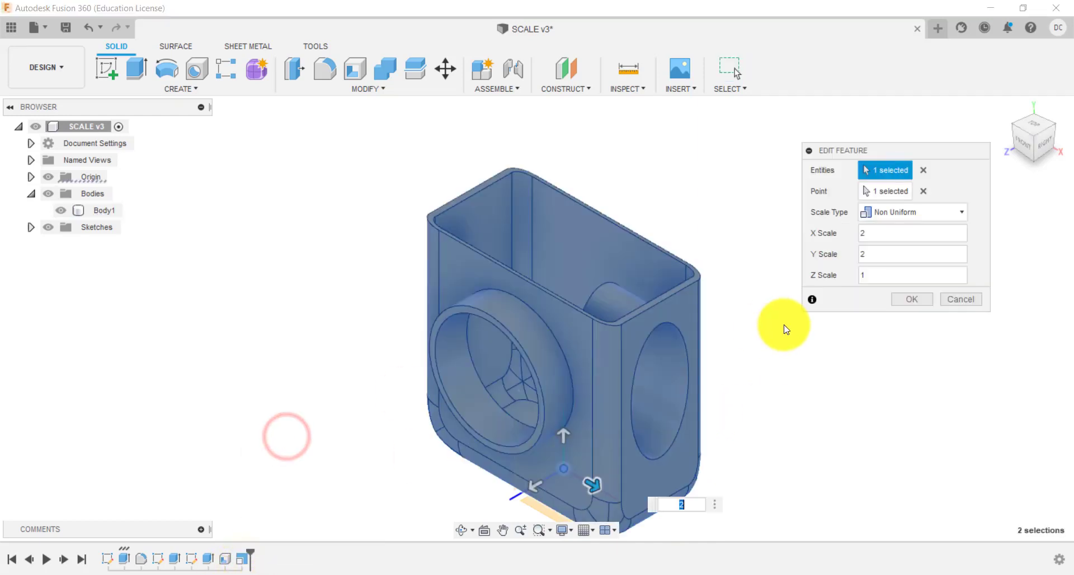
left_click(900, 217)
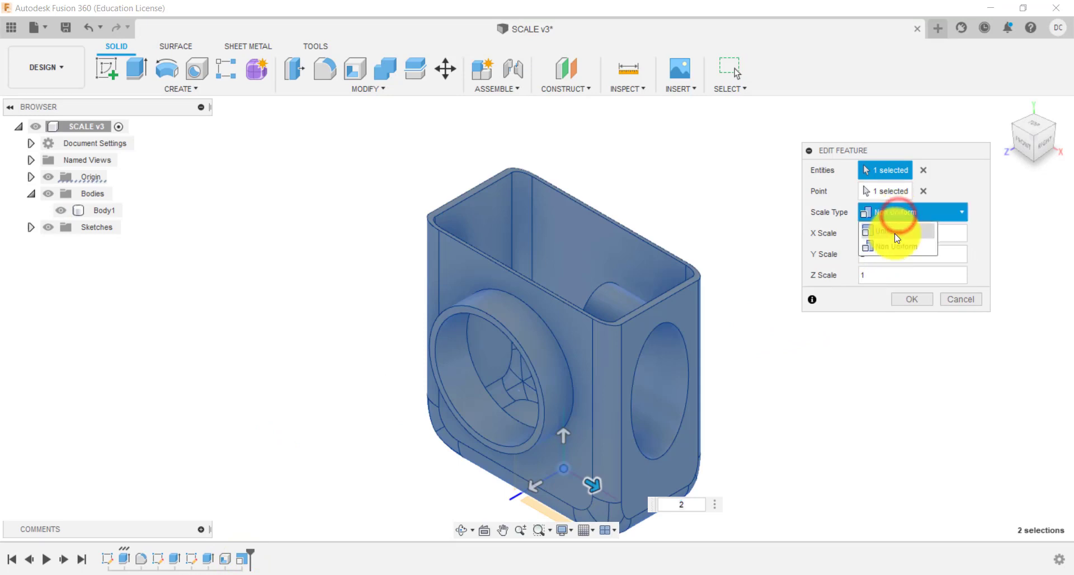
left_click(896, 234)
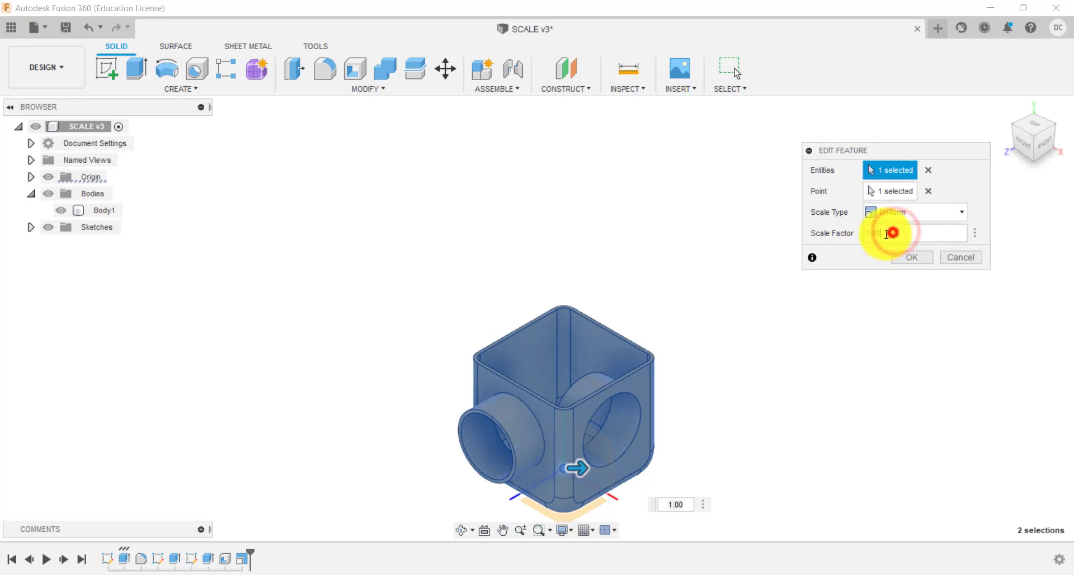
type("2")
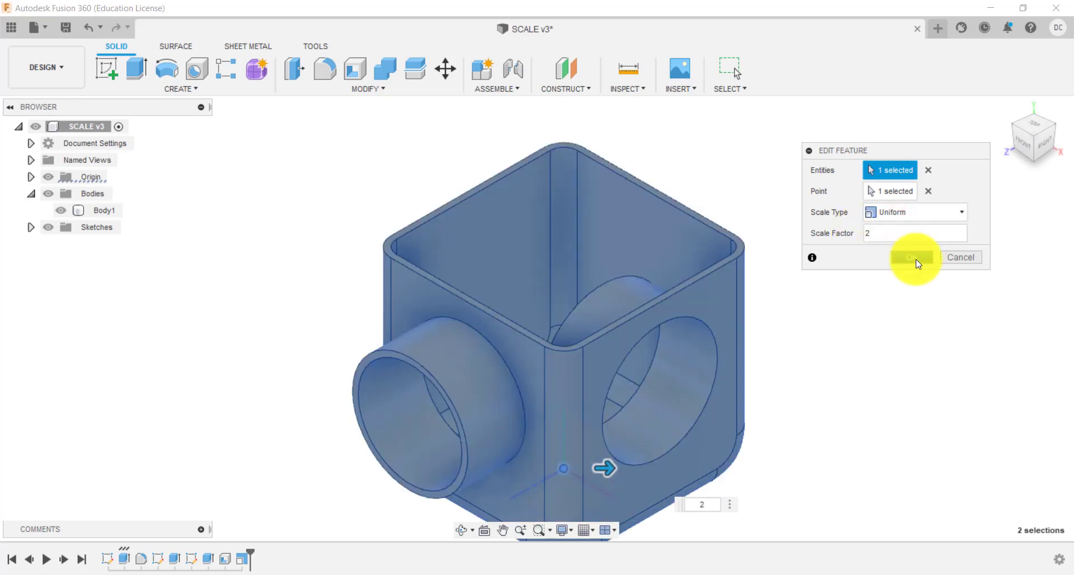
left_click(913, 258)
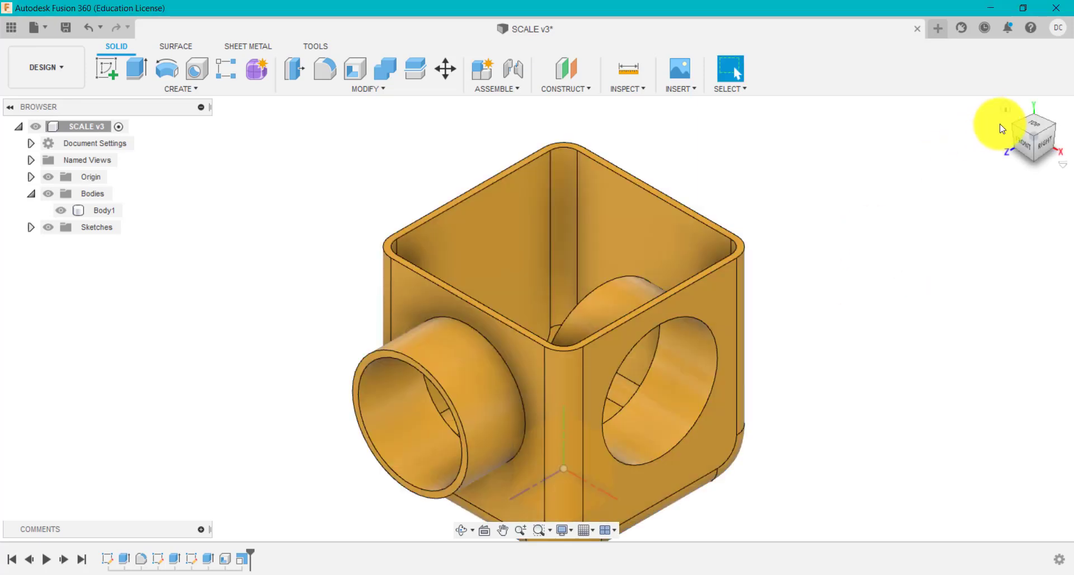
left_click(1006, 110)
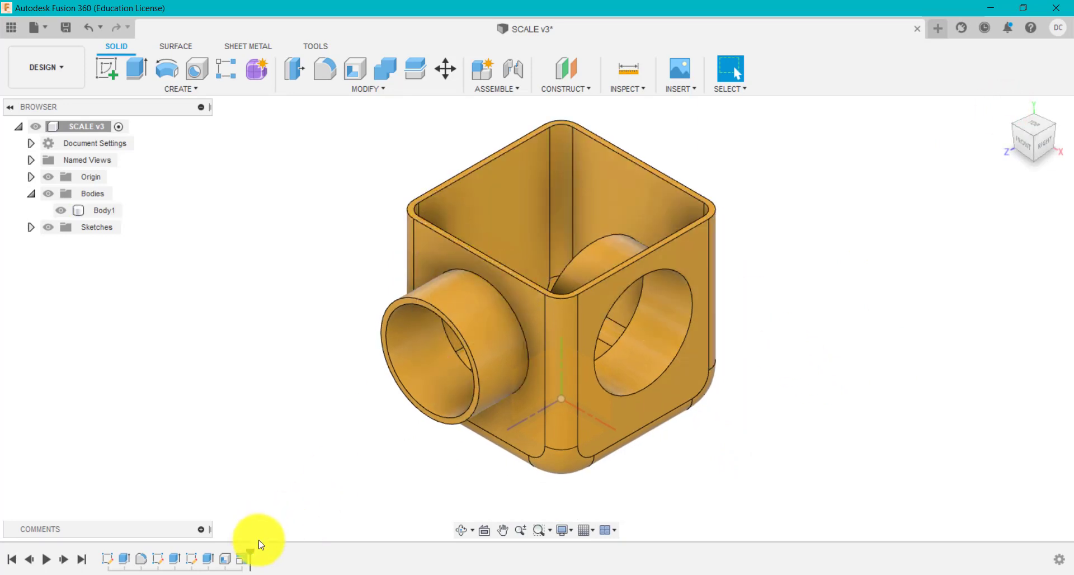
left_click_drag(251, 556, 229, 557)
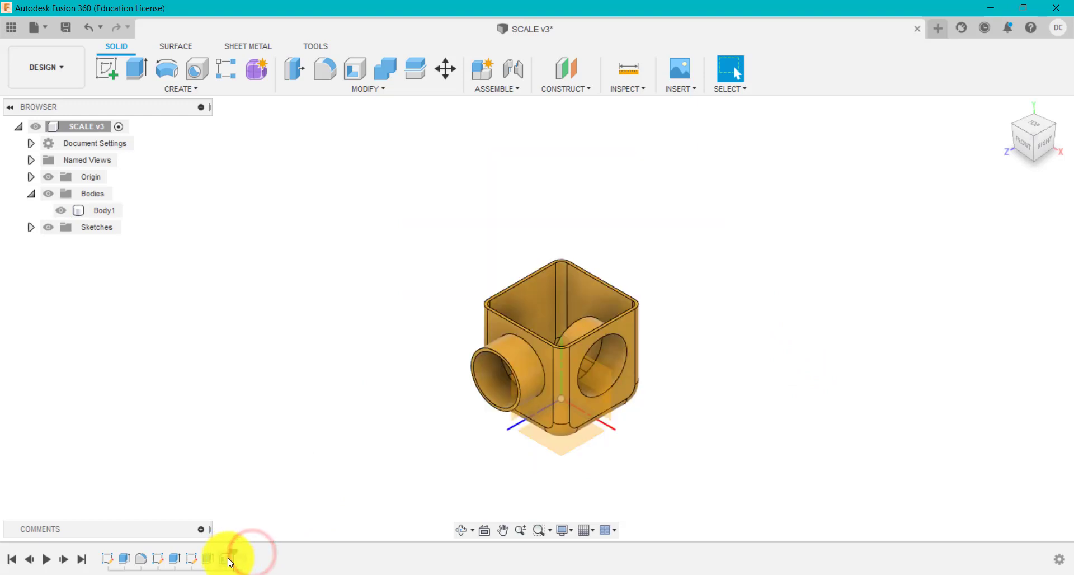
right_click(223, 559)
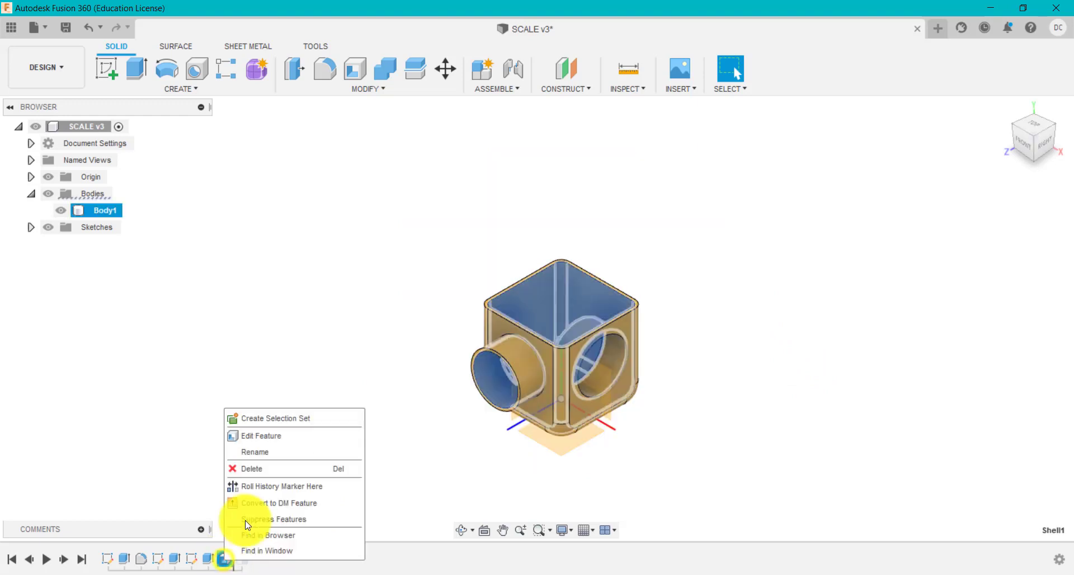
left_click(278, 436)
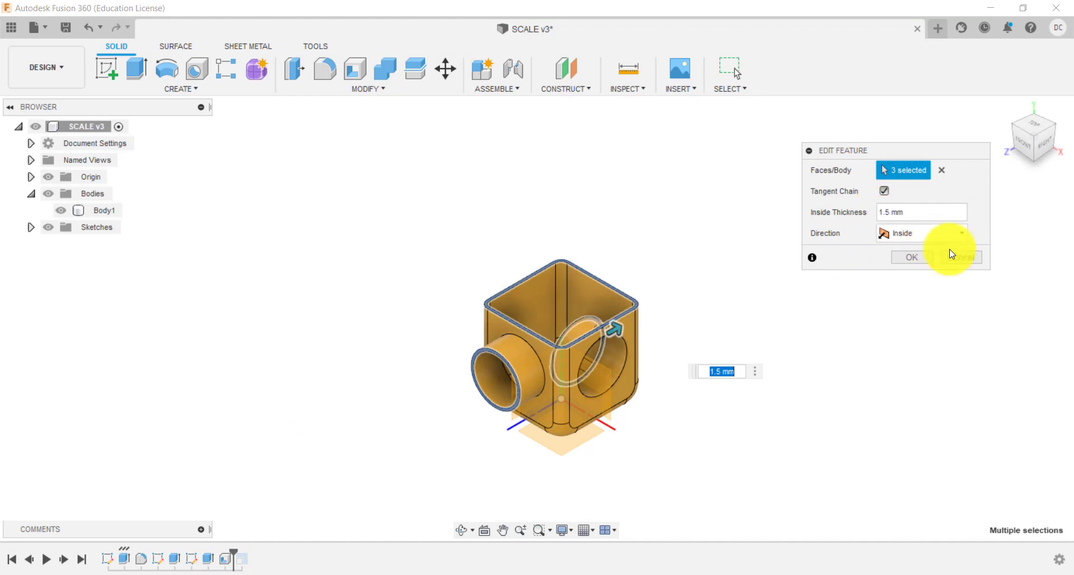
left_click(961, 259)
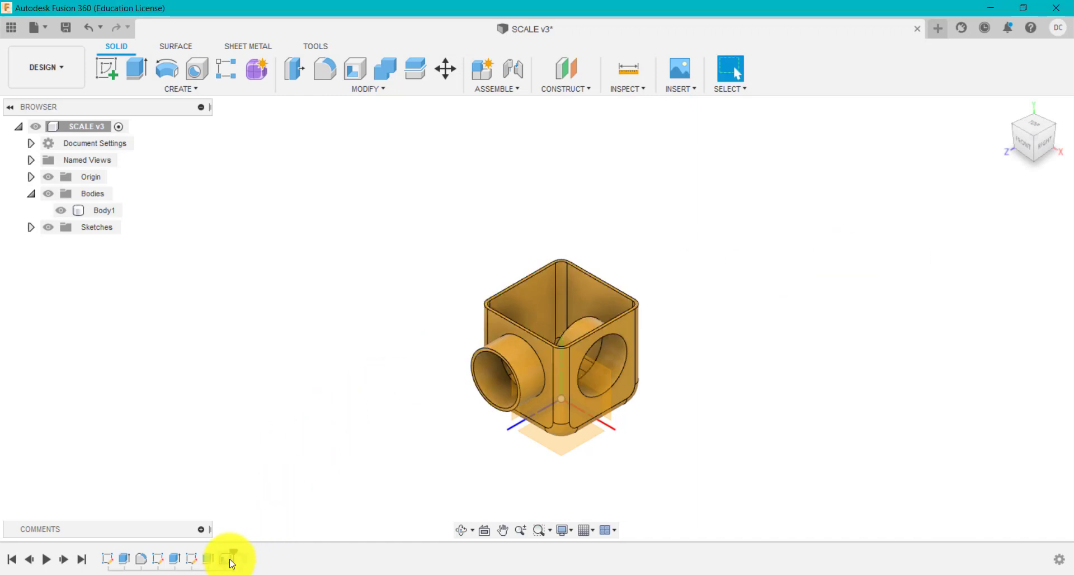
left_click_drag(233, 553, 246, 554)
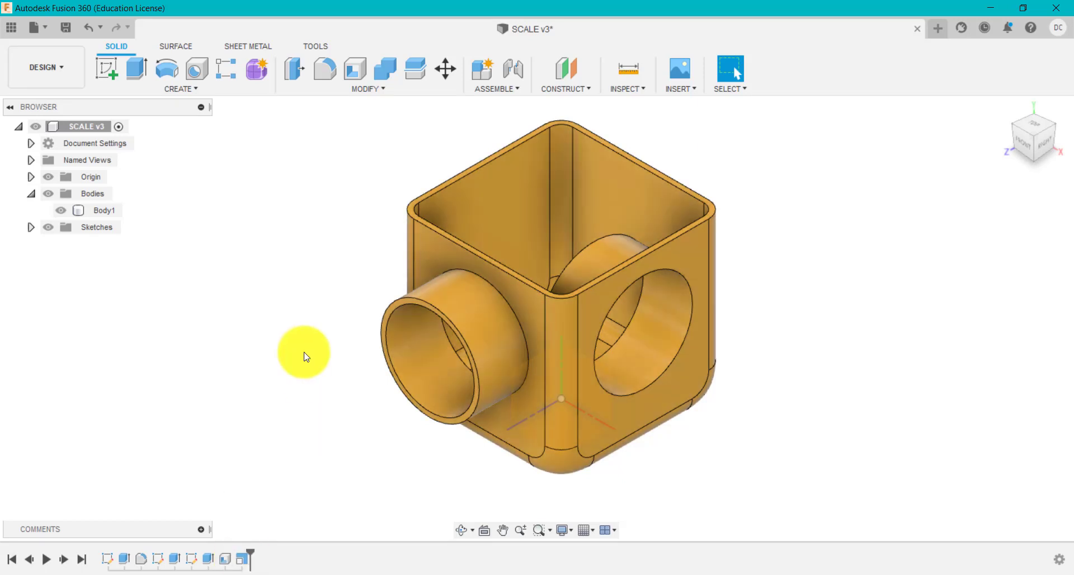
right_click(242, 558)
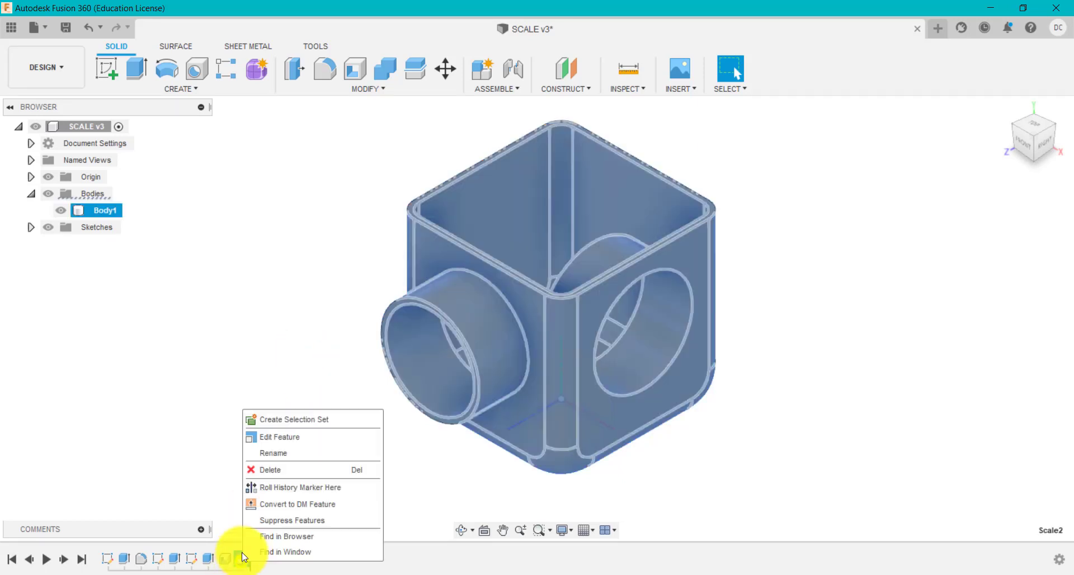
left_click(287, 442)
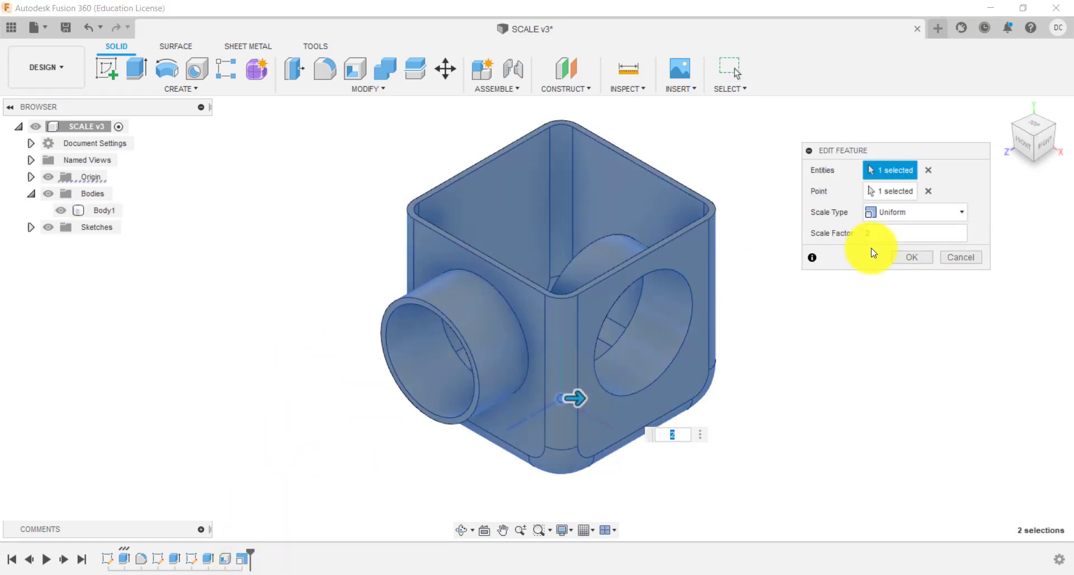
left_click(928, 258)
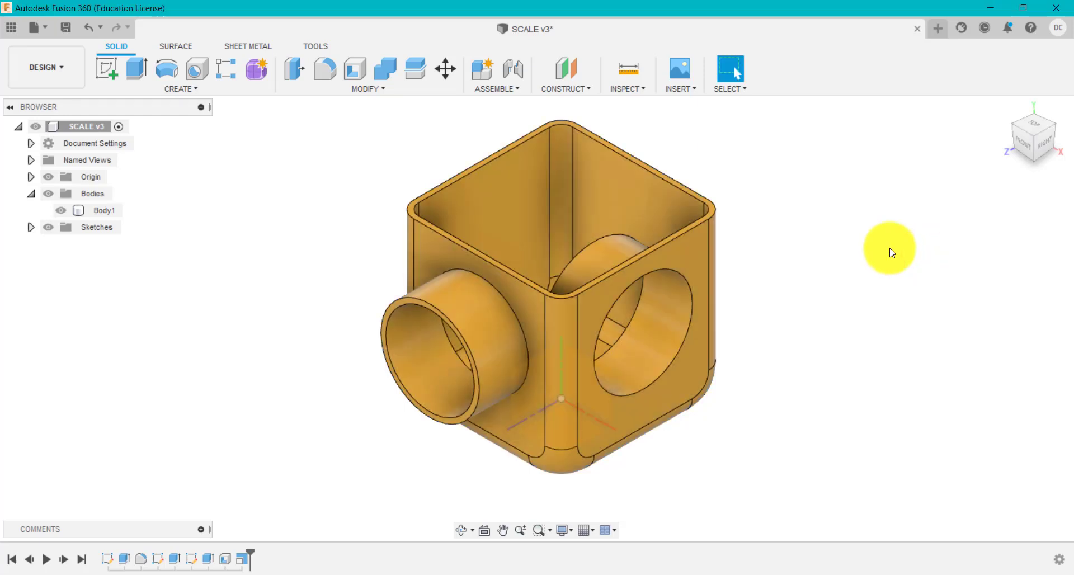
- Measure the wall between inner and outer faces at 3.00 mm, then return to the home view
left_click(629, 68)
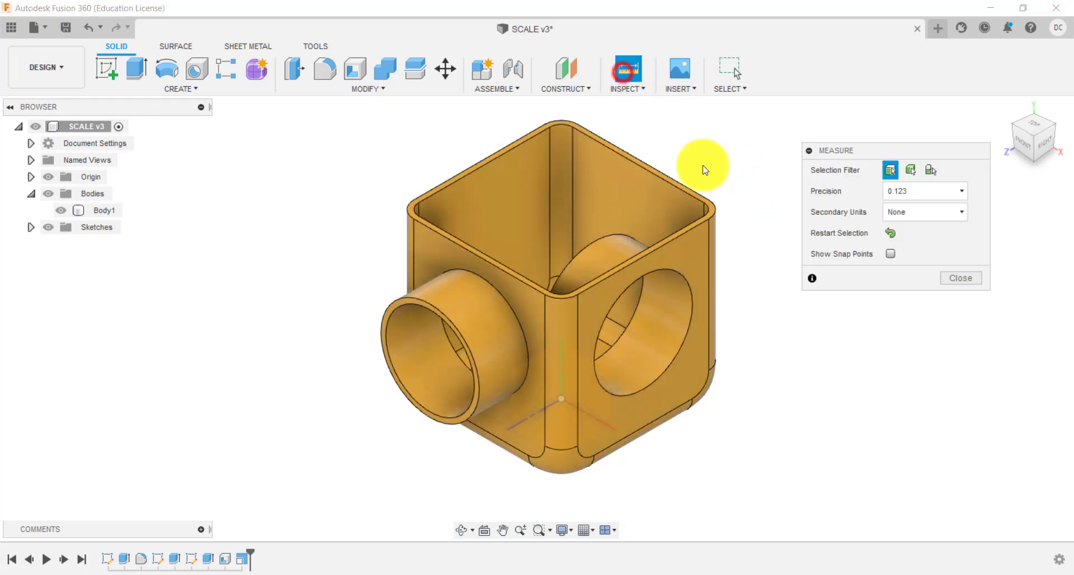
scroll(704, 170, "up", 3)
scroll(696, 168, "up", 5)
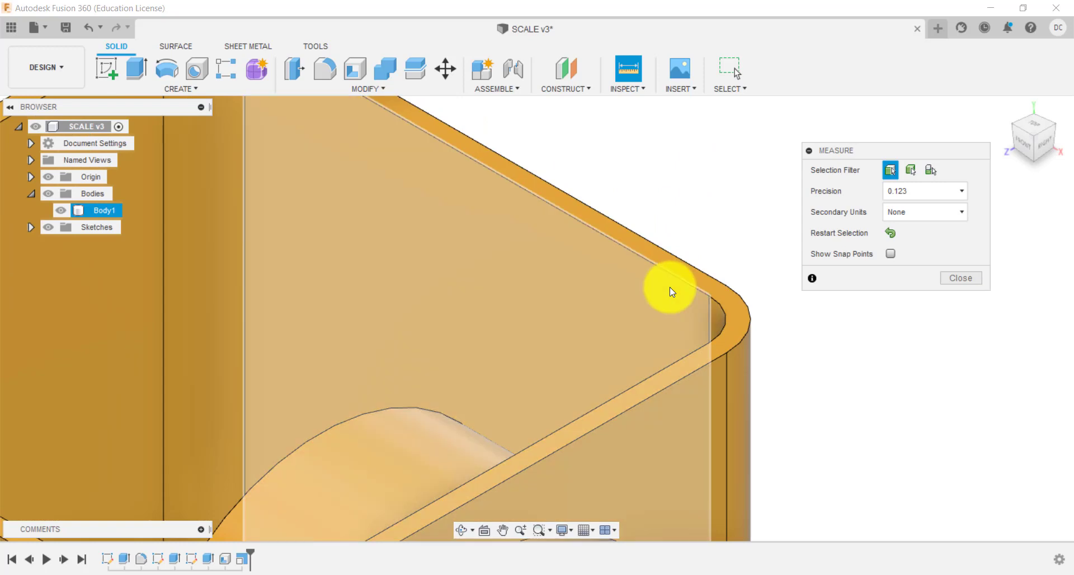
left_click(670, 288)
scroll(671, 241, "down", 3)
middle_click_drag(698, 196, 621, 287)
left_click(620, 286)
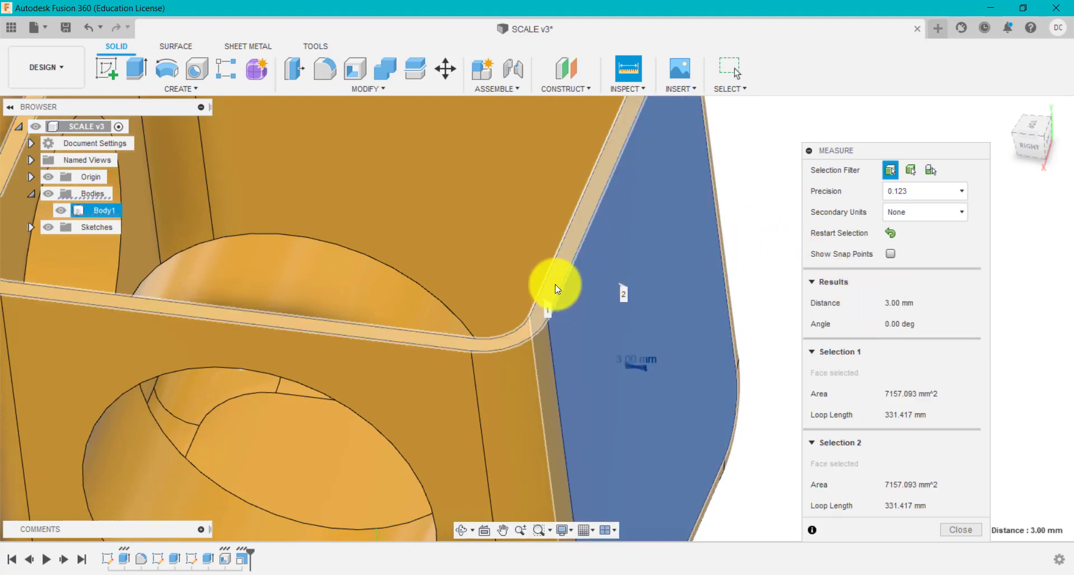
left_click(959, 527)
left_click(1002, 110)
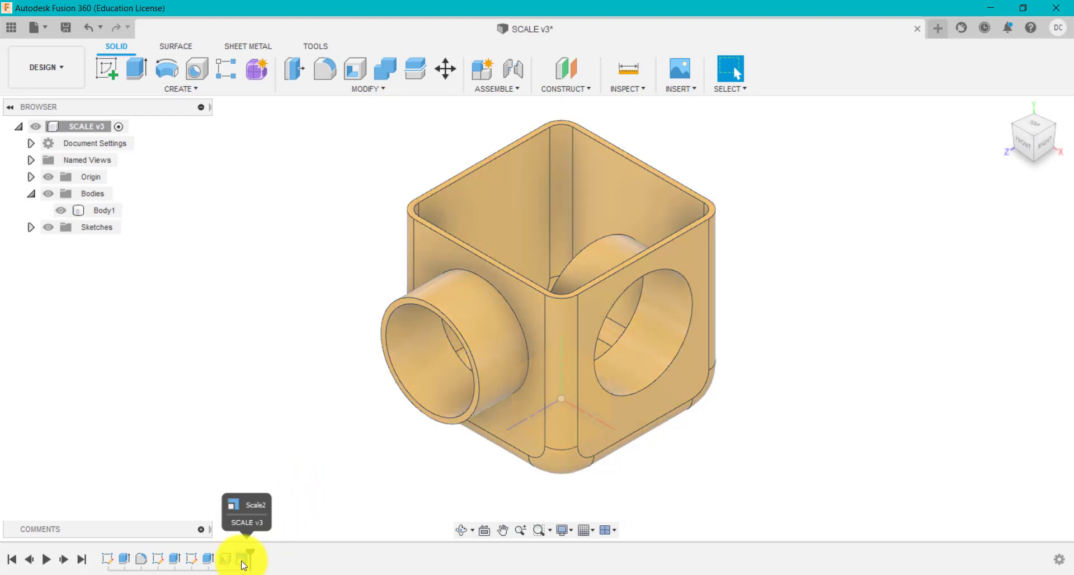
- Edit Shell1 to a 3 mm inside thickness, then roll the timeline back before the scale
right_click(226, 560)
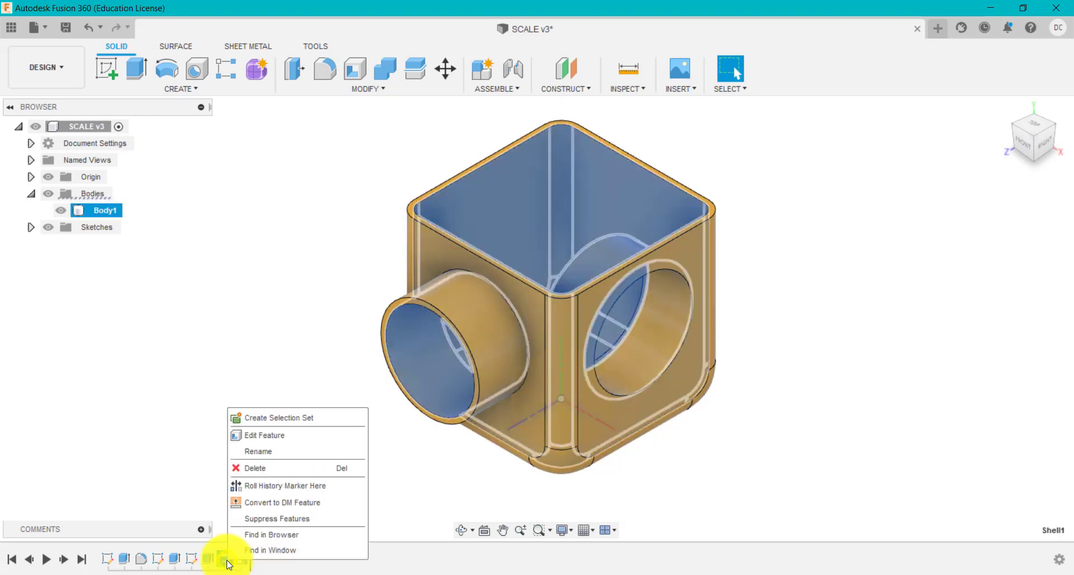
left_click(267, 435)
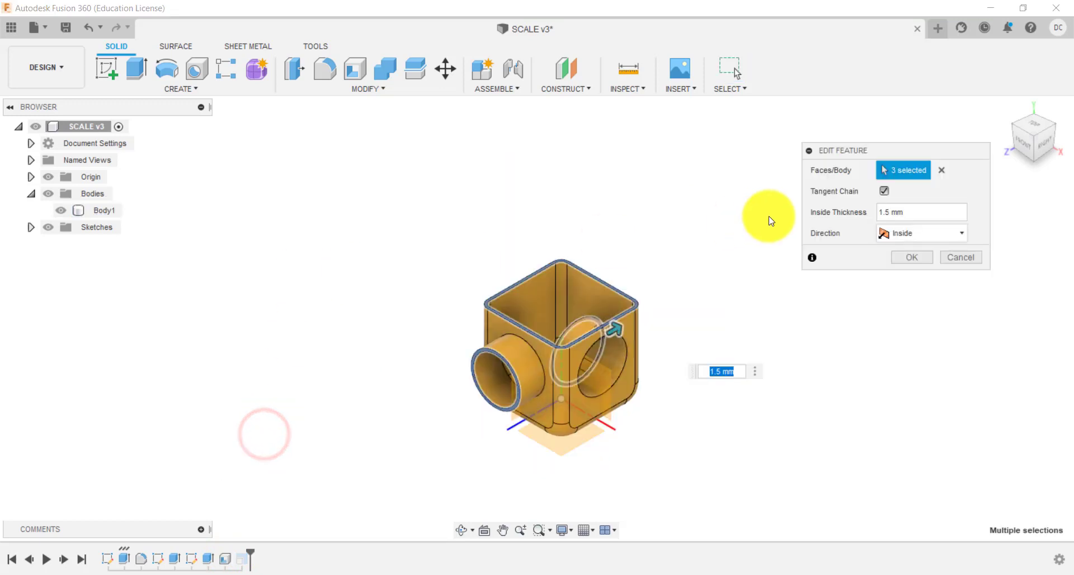
left_click(958, 257)
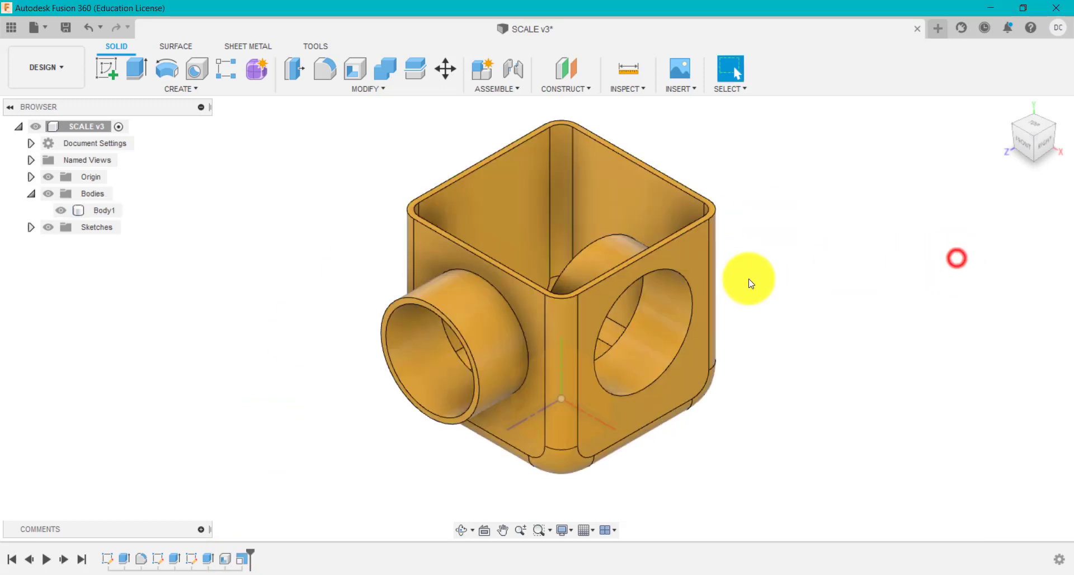
right_click(225, 560)
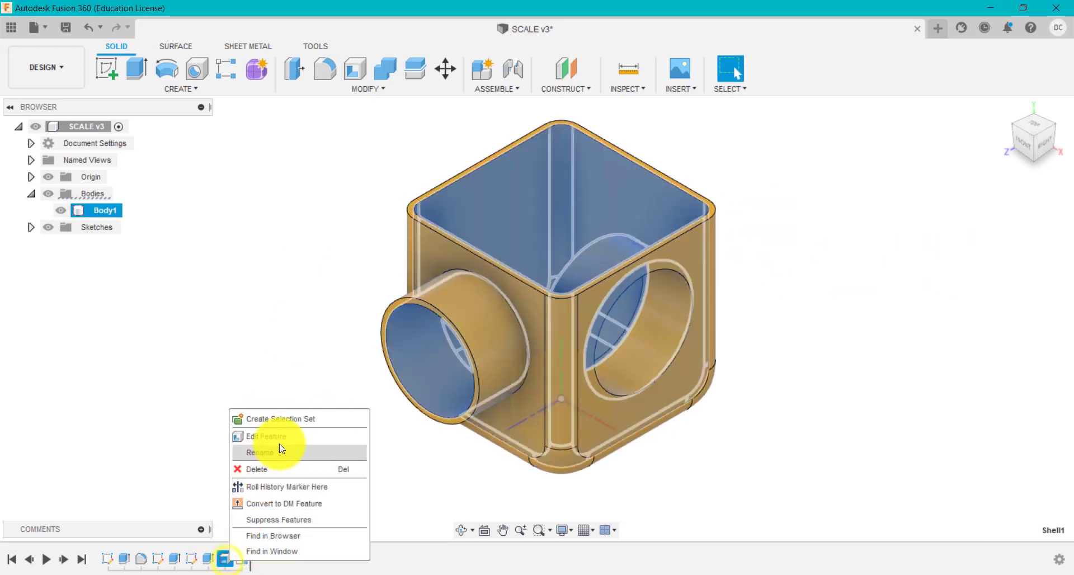
left_click(281, 439)
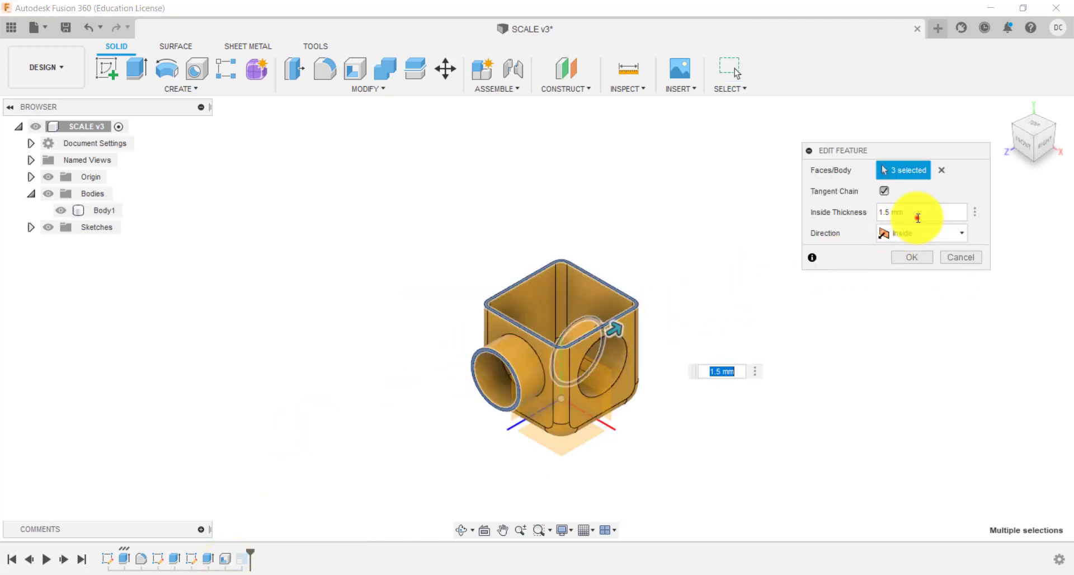
left_click(917, 217)
type("1")
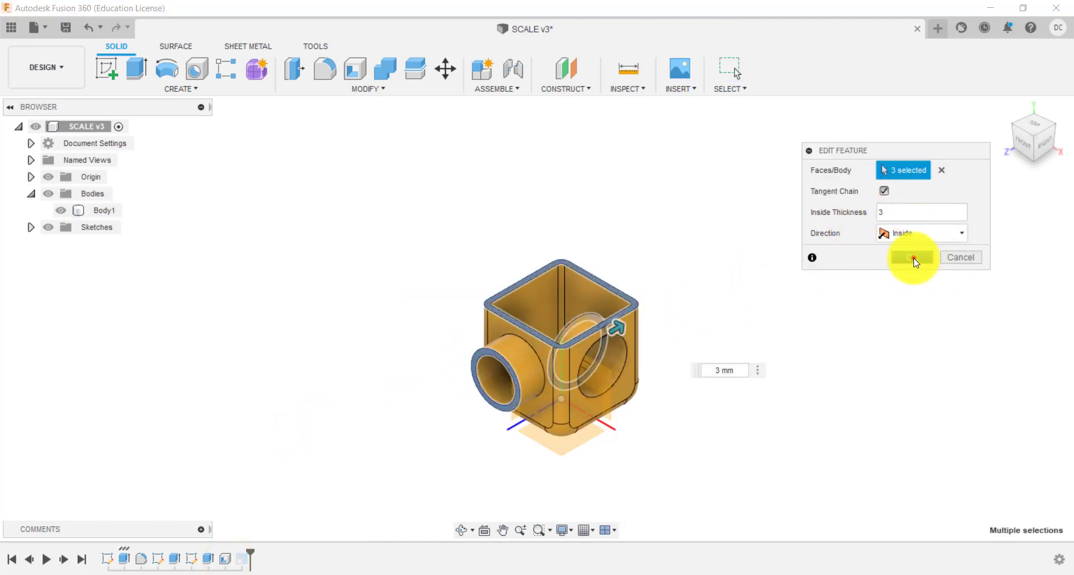
left_click(913, 258)
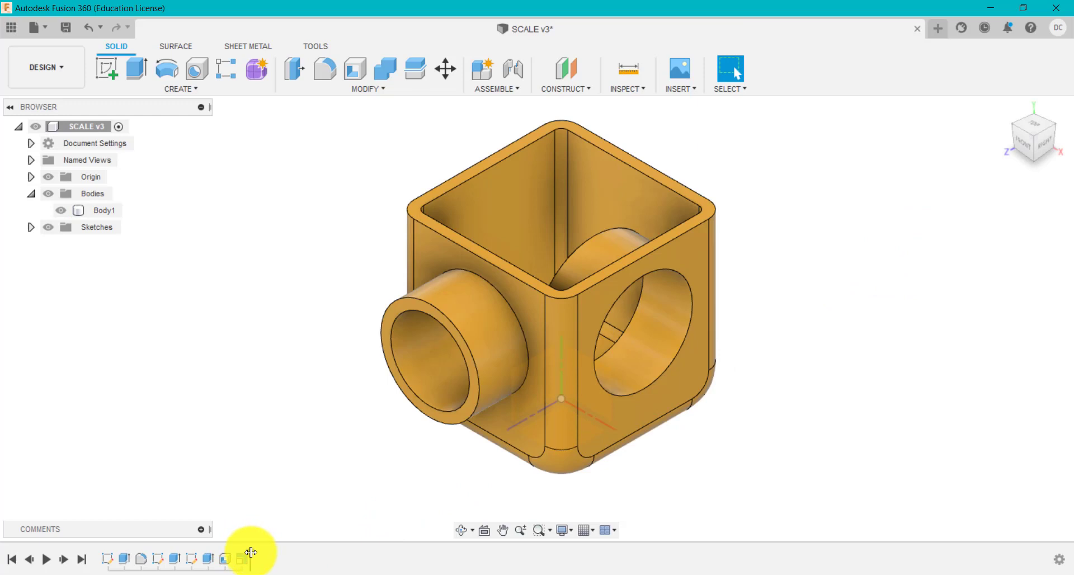
left_click_drag(251, 553, 234, 554)
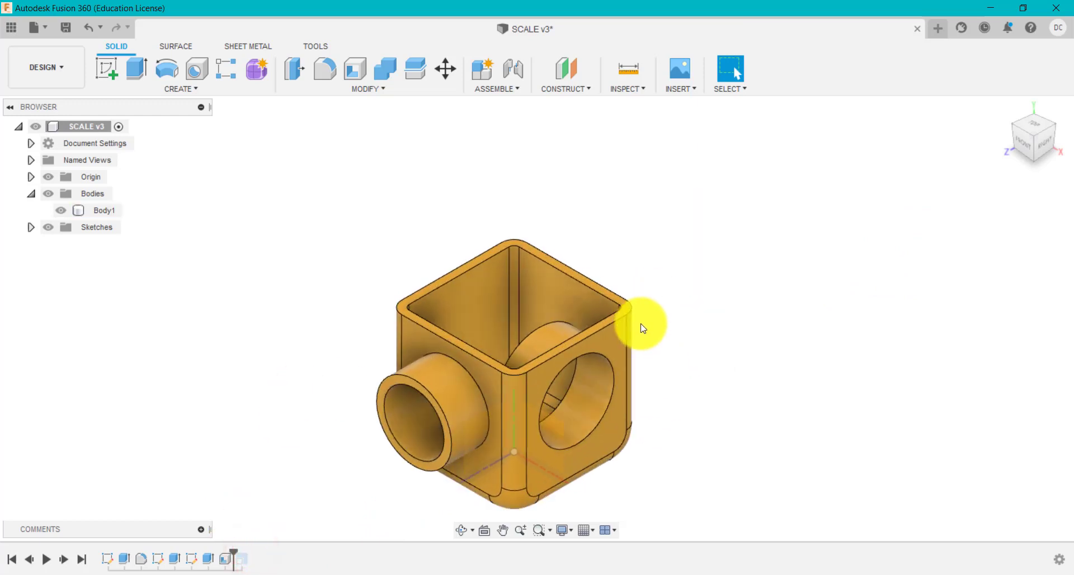
- Inspect the cube body, then roll the timeline forward to include the scale
left_click(631, 350)
scroll(623, 386, "up", 3)
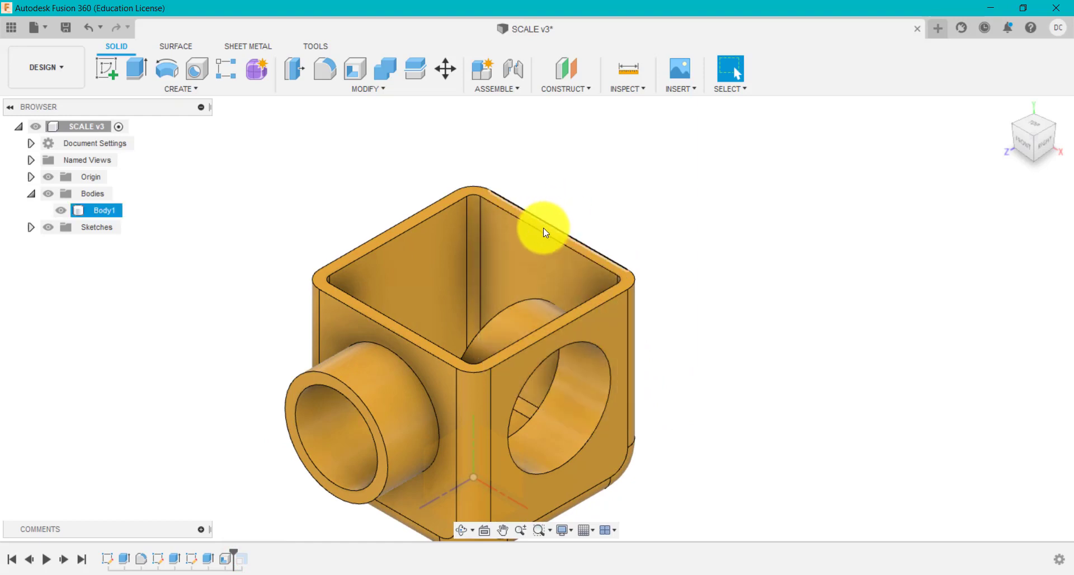
left_click(598, 199)
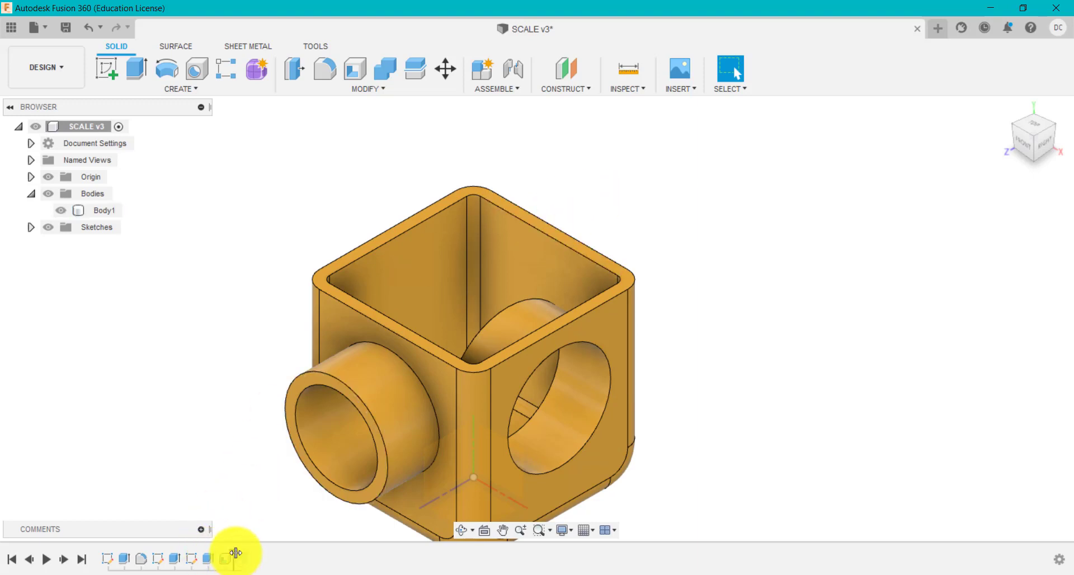
left_click_drag(236, 553, 249, 554)
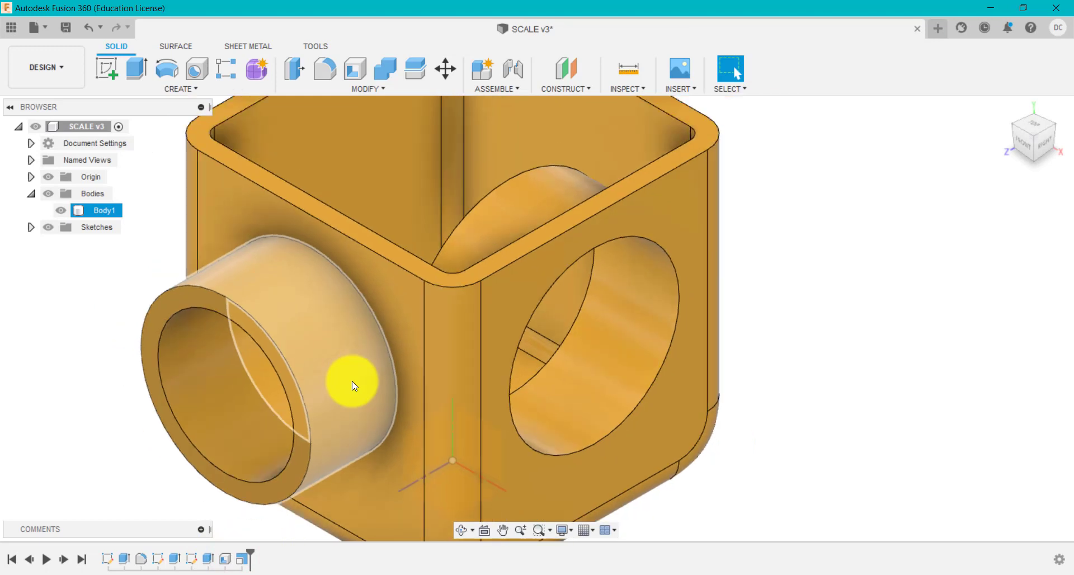
- Change the Scale feature's scale factor to 0.5
scroll(352, 381, "down", 5)
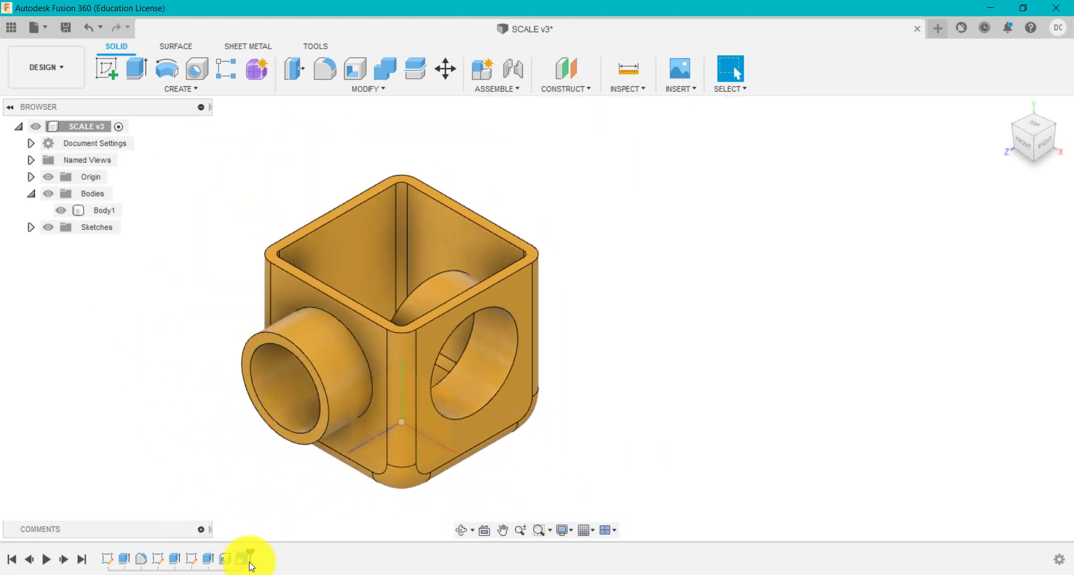
right_click(246, 559)
left_click(257, 431)
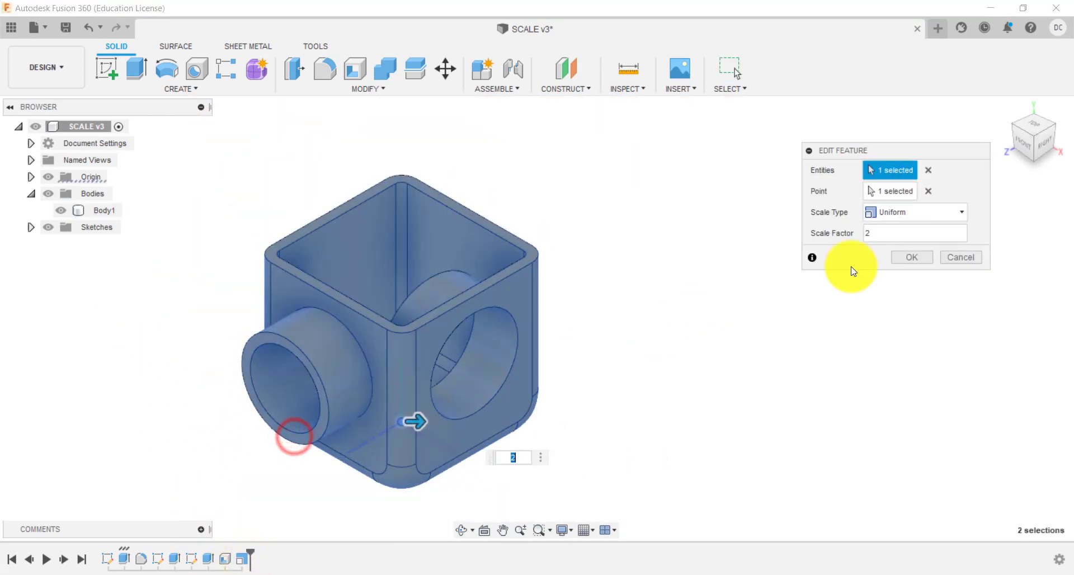
type("0.5")
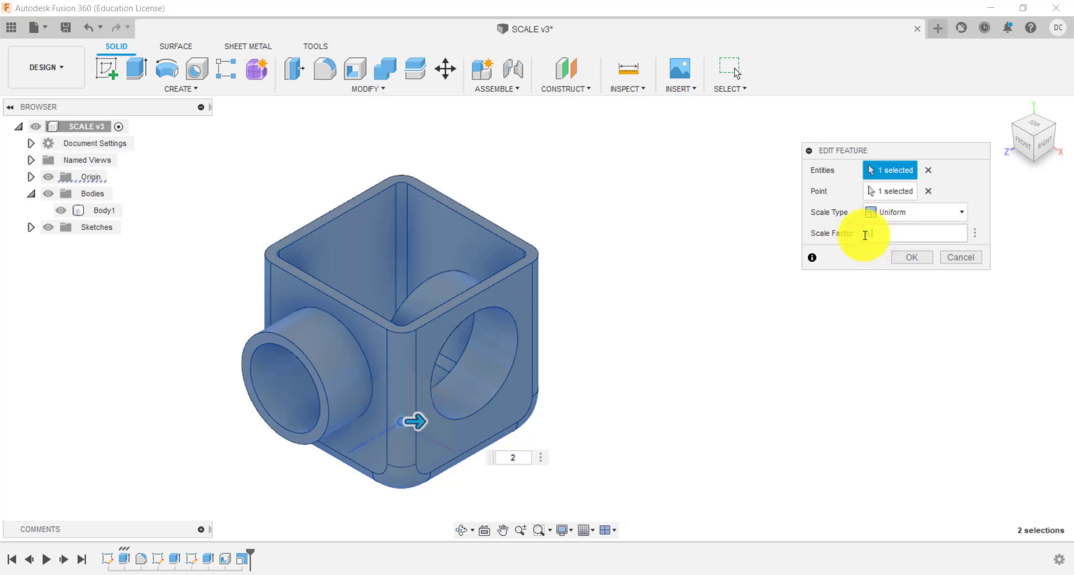
left_click(902, 257)
scroll(358, 425, "up", 6)
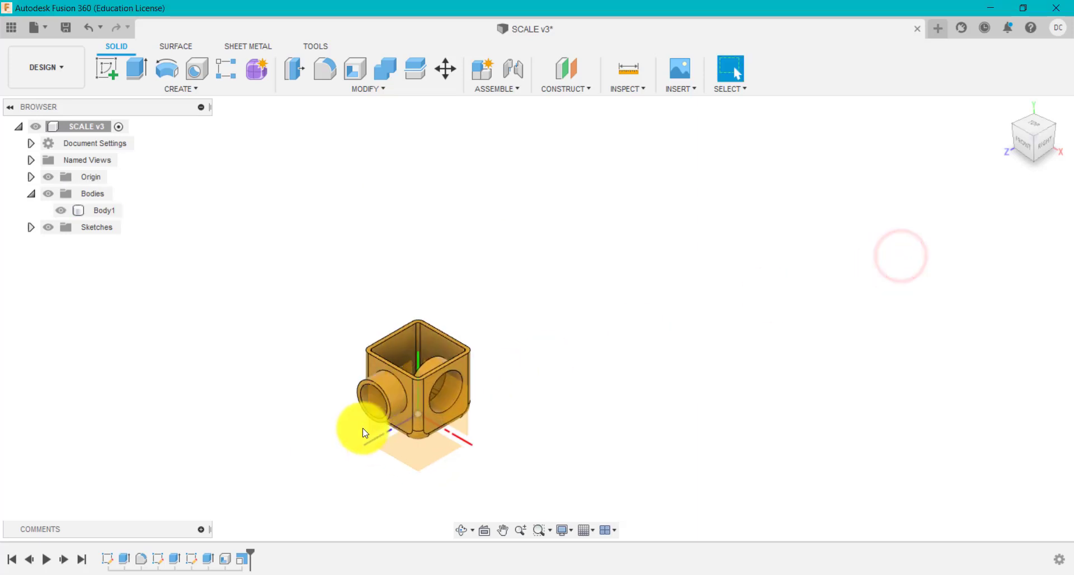
scroll(274, 316, "down", 3)
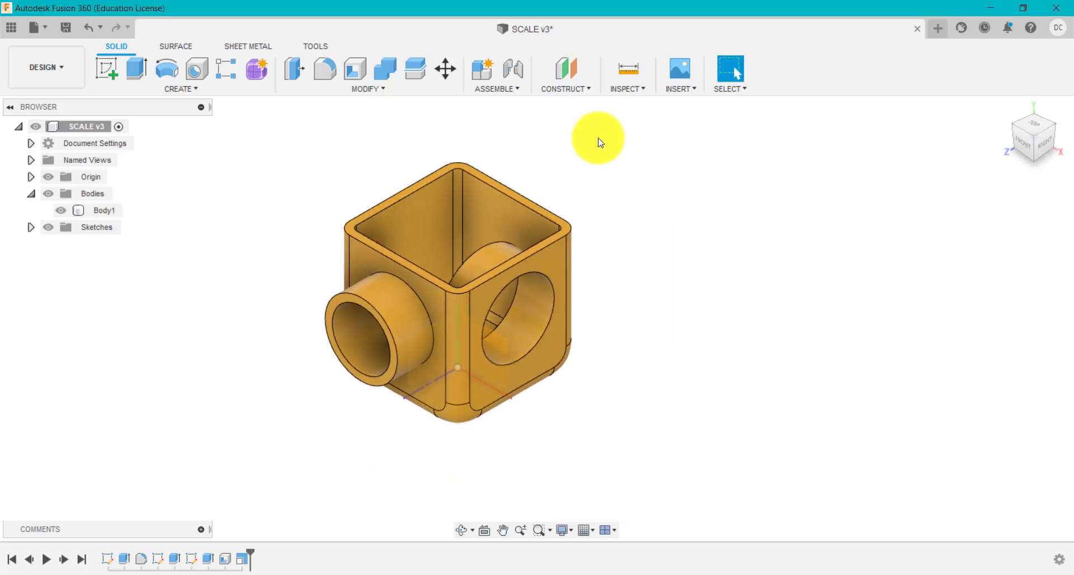
scroll(498, 228, "up", 5)
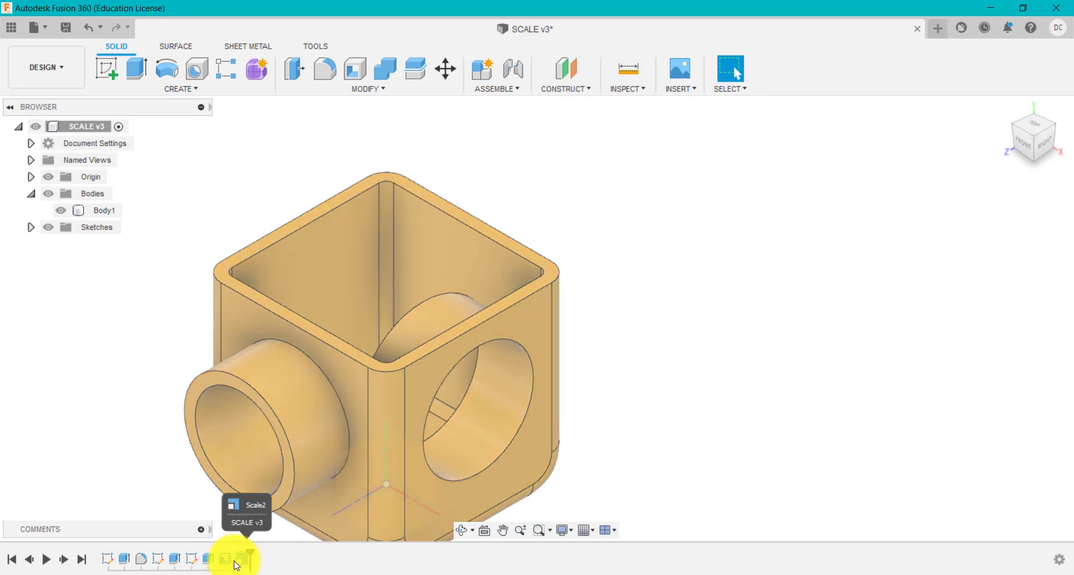
- Delete the Shell1 feature and move the timeline marker past the scale
right_click(230, 562)
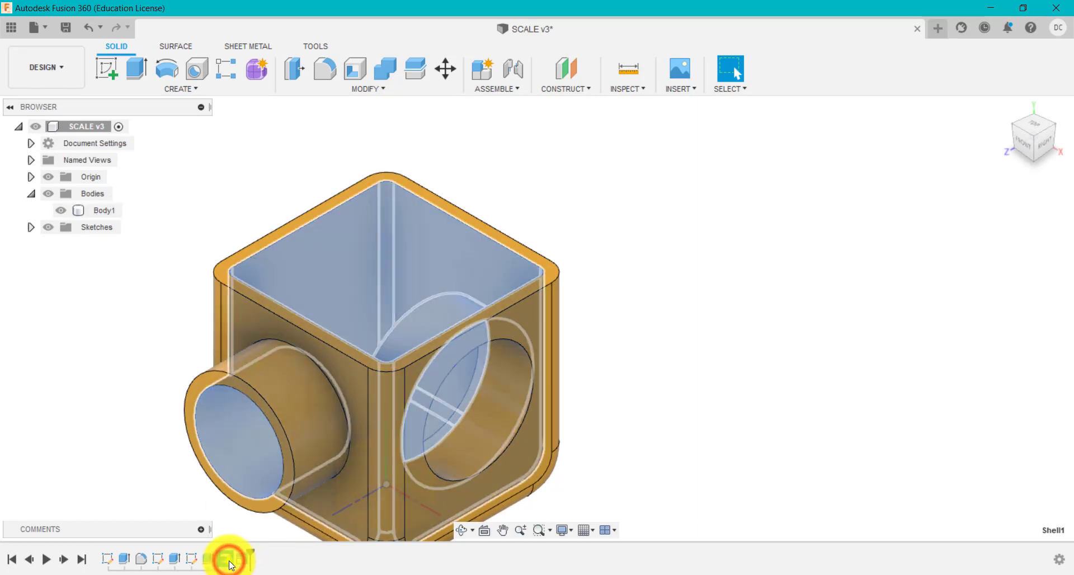
left_click(302, 475)
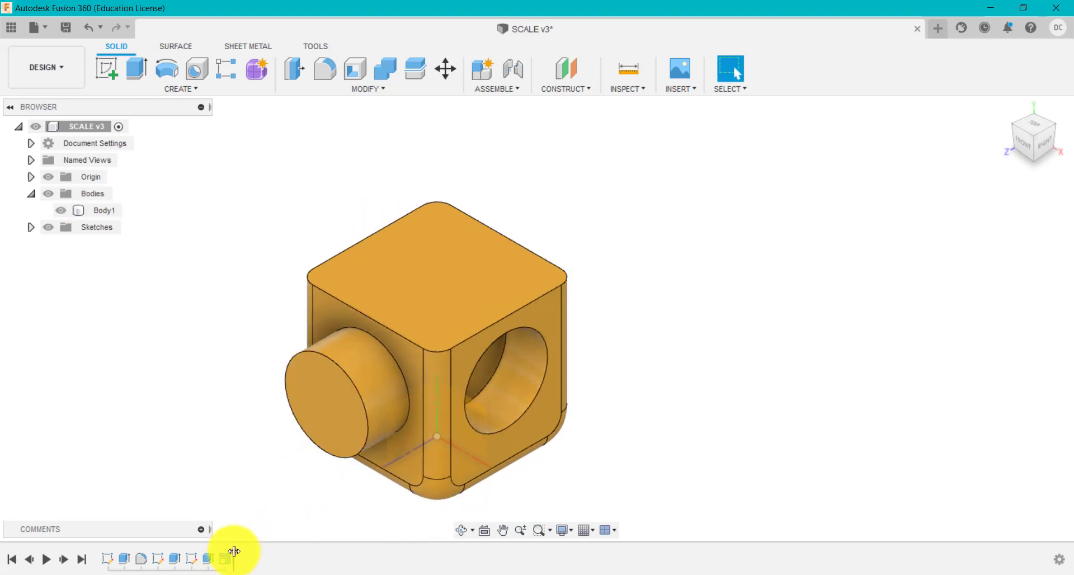
left_click_drag(235, 552, 208, 557)
scroll(312, 422, "down", 5)
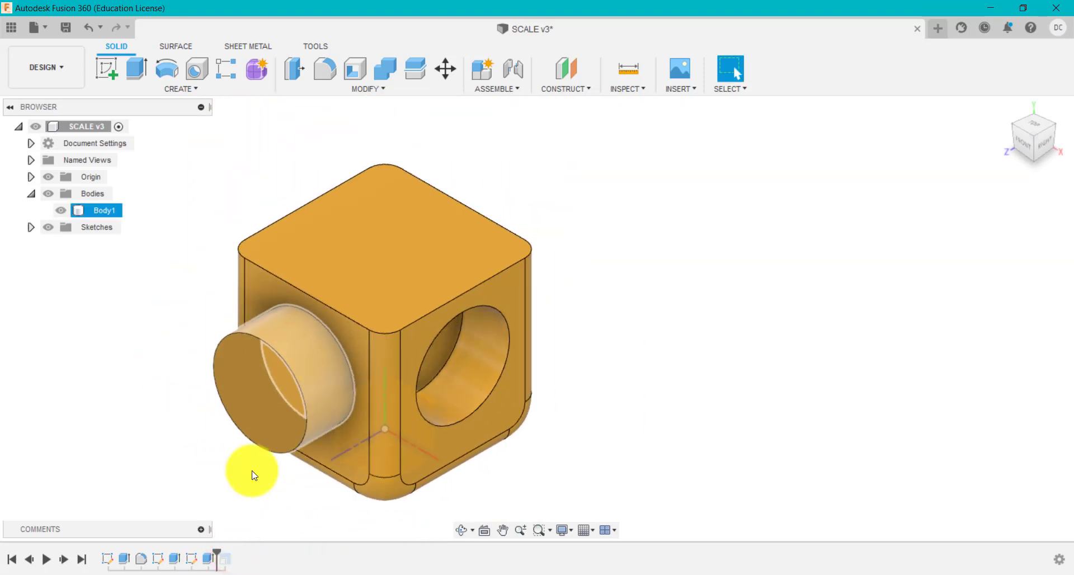
left_click(215, 552)
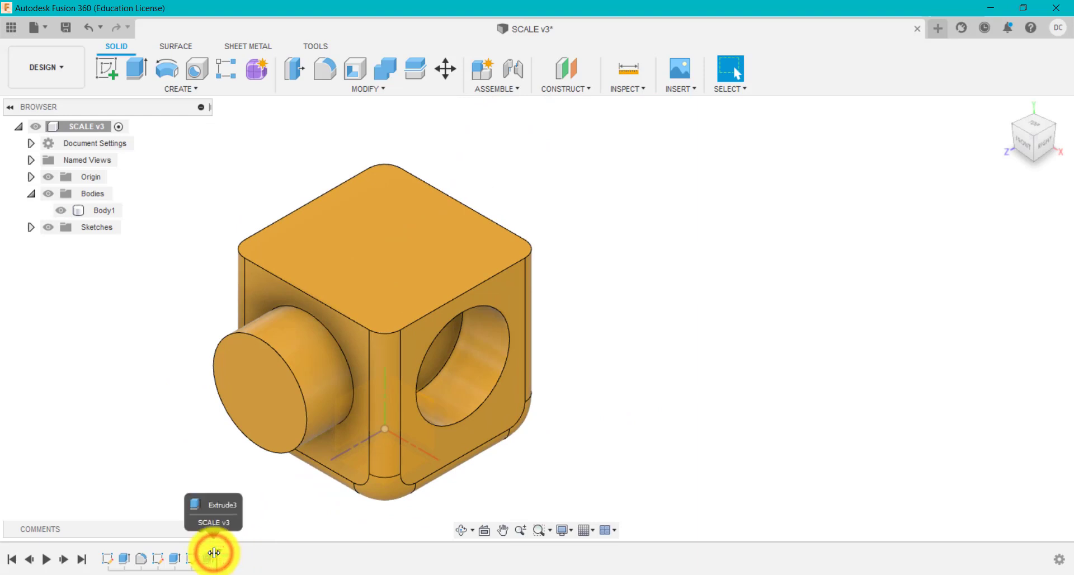
left_click_drag(214, 552, 232, 557)
- Shell the scaled cube through its top face with 1.5 mm walls
left_click(355, 70)
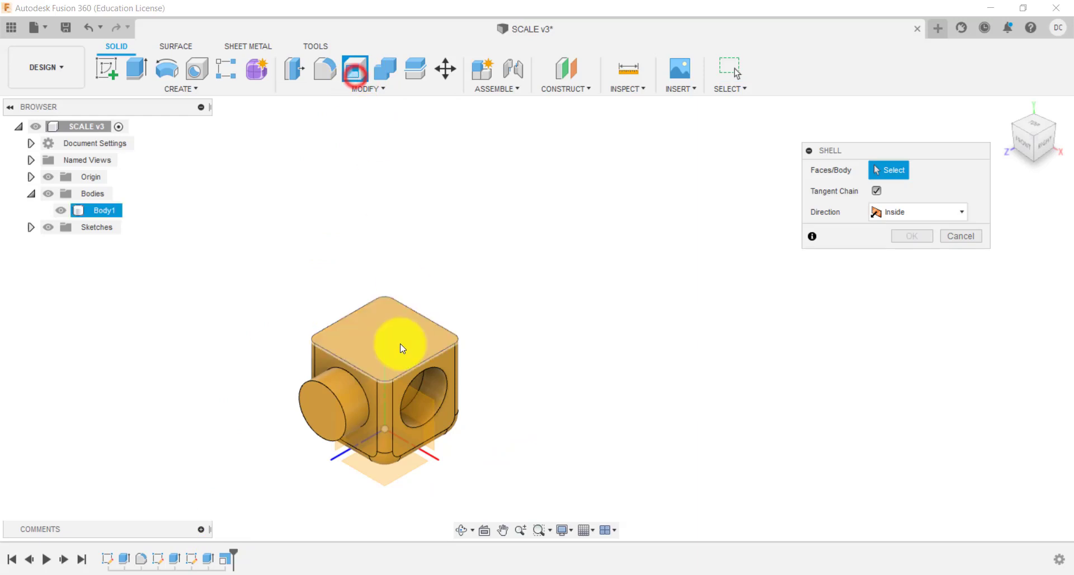
left_click(398, 351)
type("1.5")
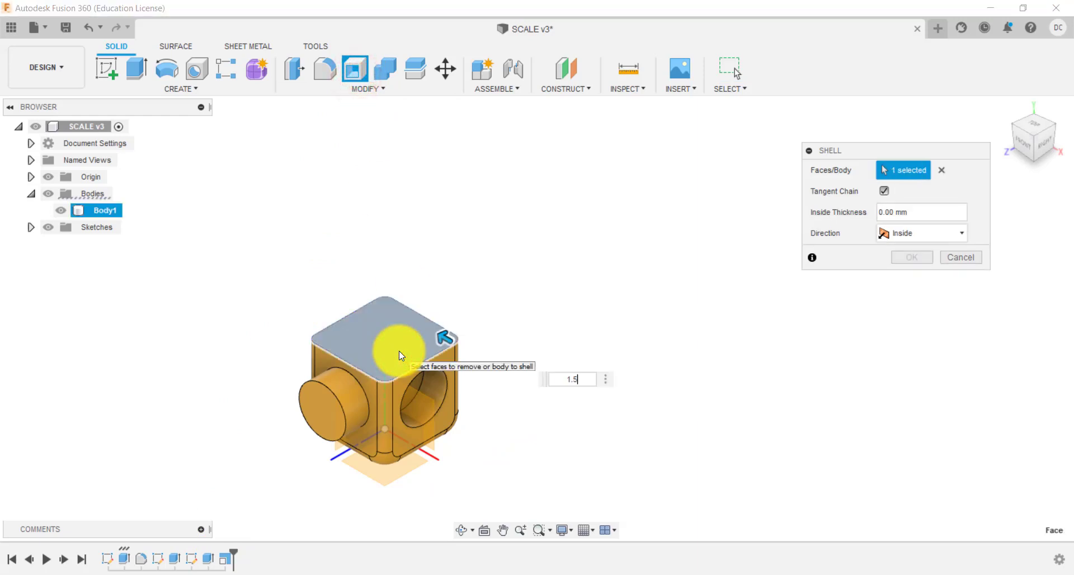
key("Return")
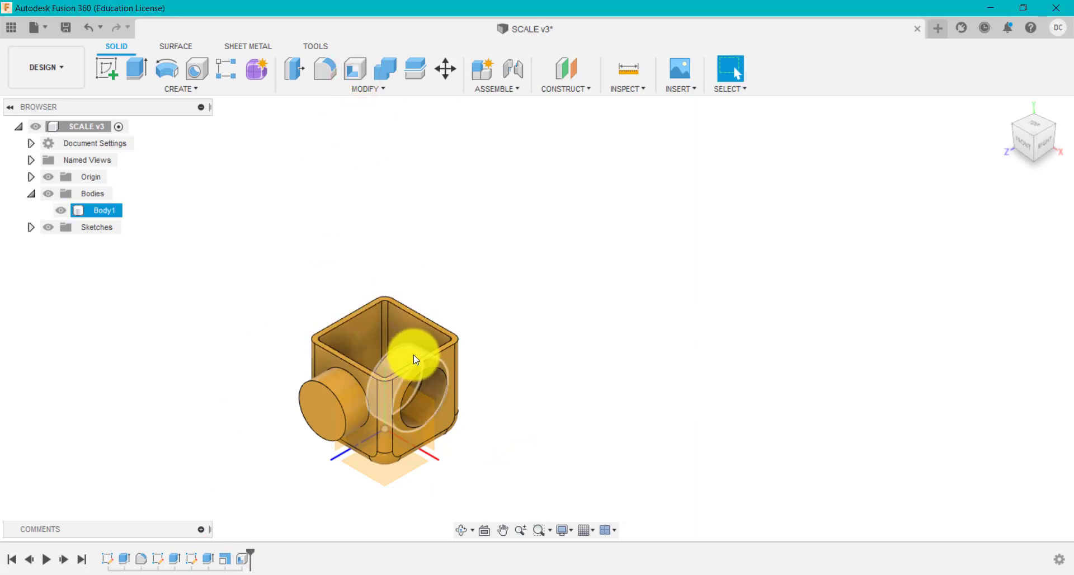
scroll(411, 356, "up", 5)
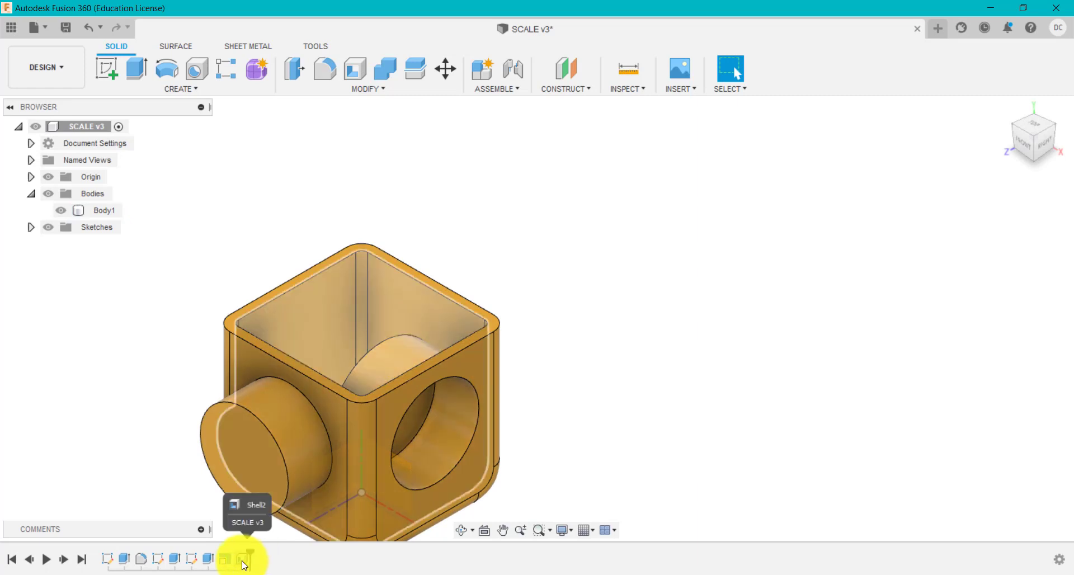